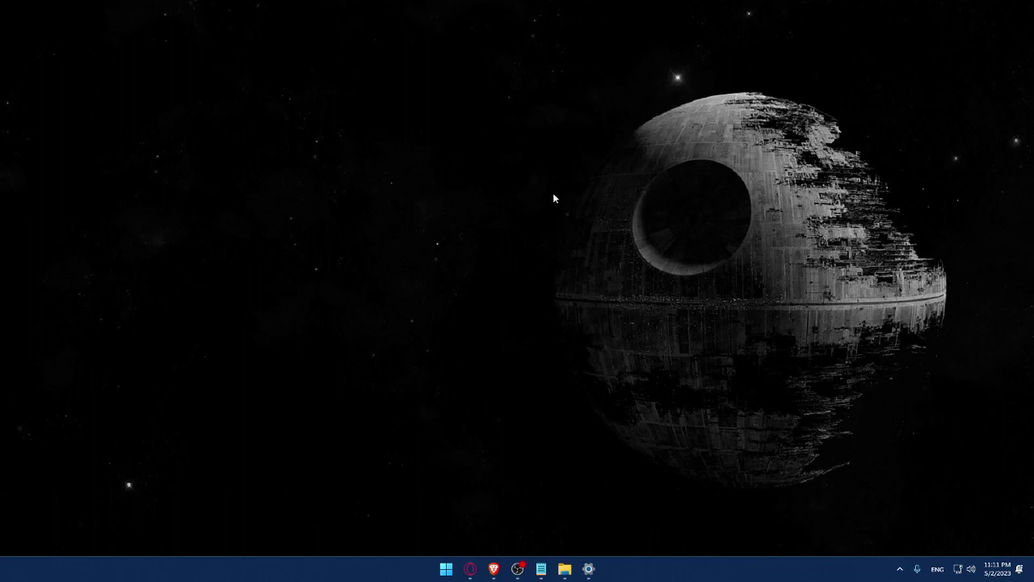
- Launch the Brave browser from the taskbar to a new tab
{"action": "left_click", "coordinate": [494, 568]}
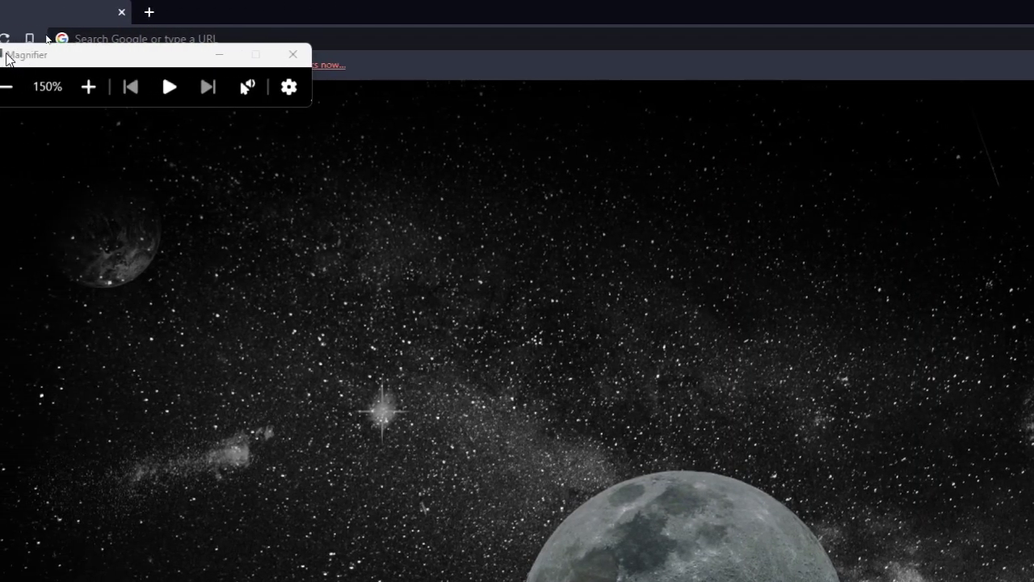
- Load wix.com in Brave and return the Magnifier zoom to normal size
{"action": "left_click_drag", "start_coordinate": [242, 55], "coordinate": [136, 321]}
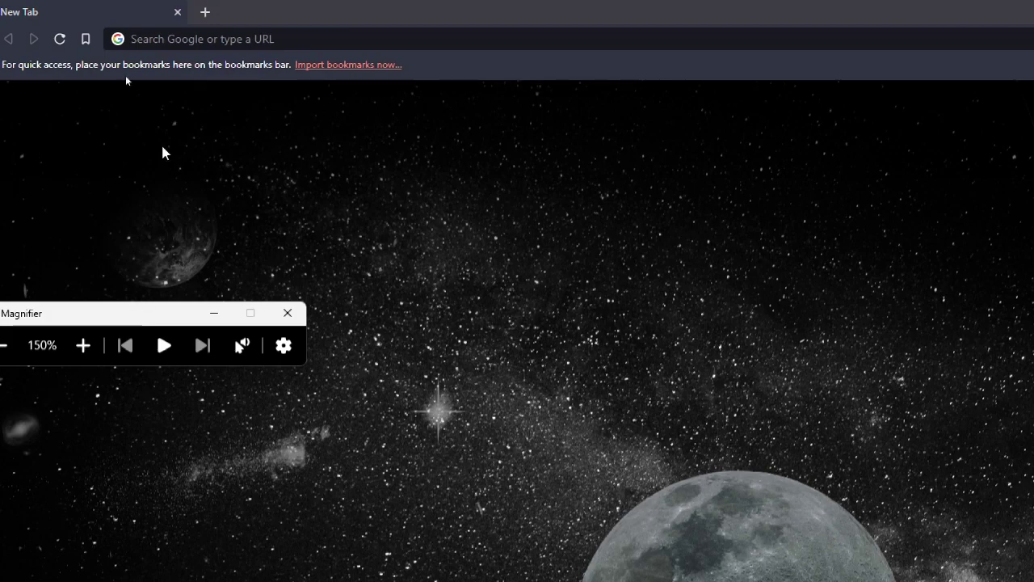
{"action": "left_click", "coordinate": [214, 39]}
{"action": "type", "text": "wix"}
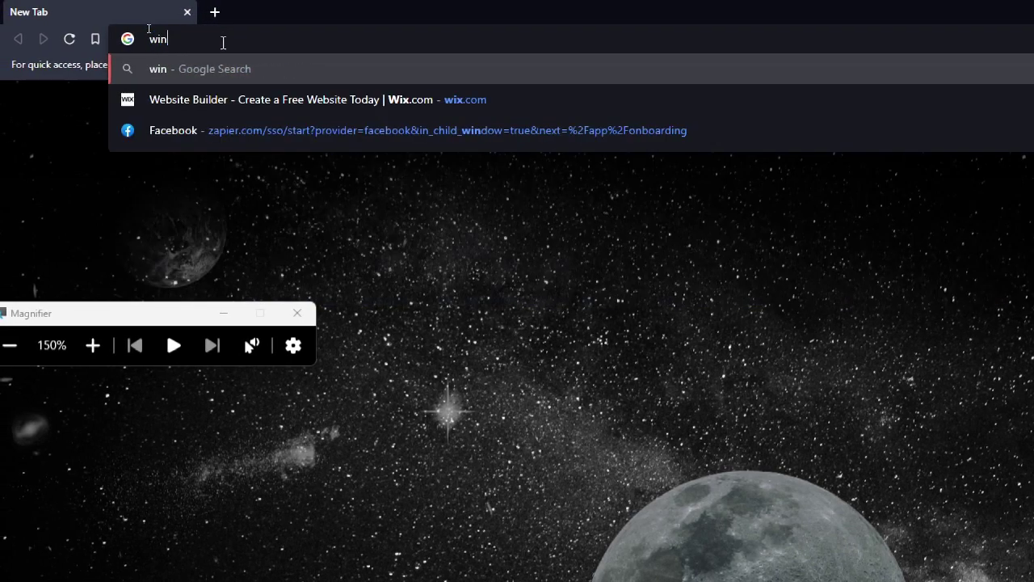
{"action": "type", "text": ".com"}
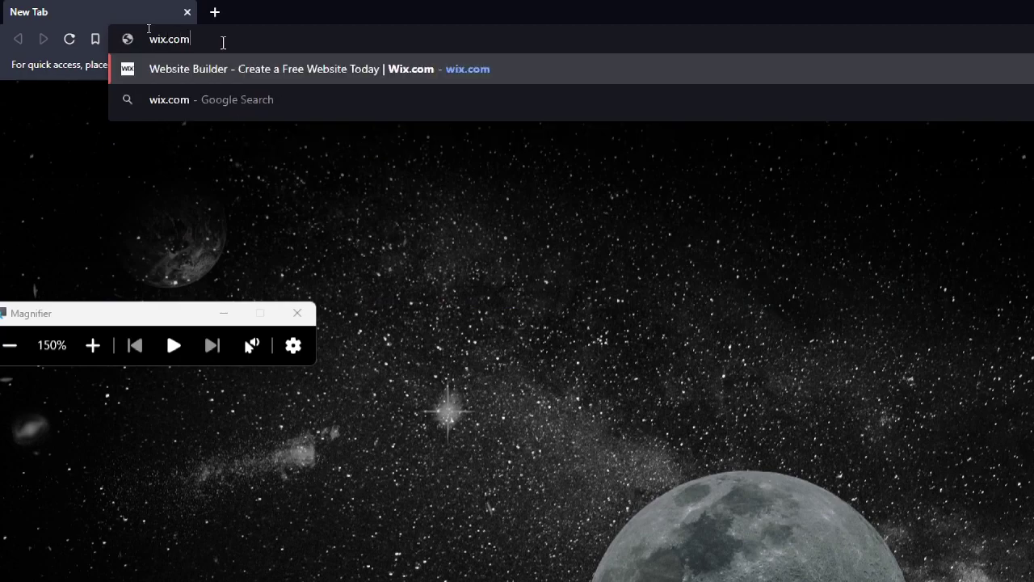
{"action": "key", "text": "Return"}
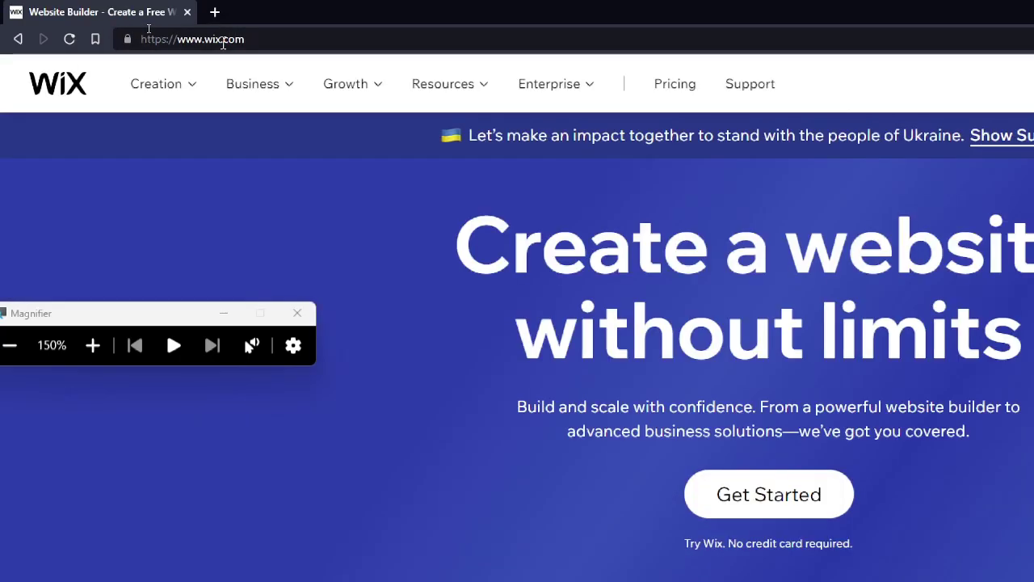
{"action": "key", "text": "super+minus"}
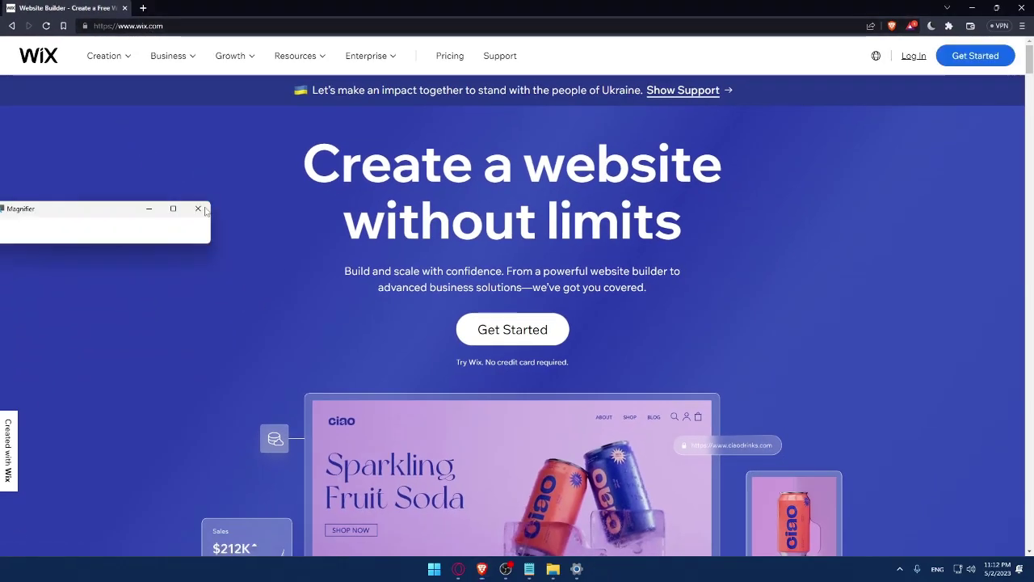
{"action": "left_click", "coordinate": [198, 209]}
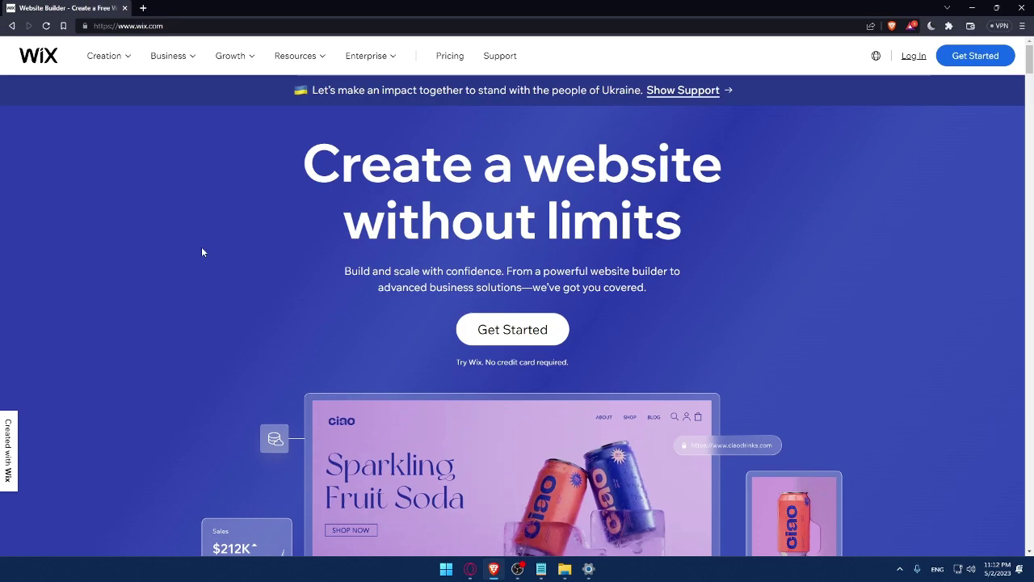
- Open the Wix Log In page and dismiss the saved e-mail suggestions
{"action": "left_click", "coordinate": [914, 57]}
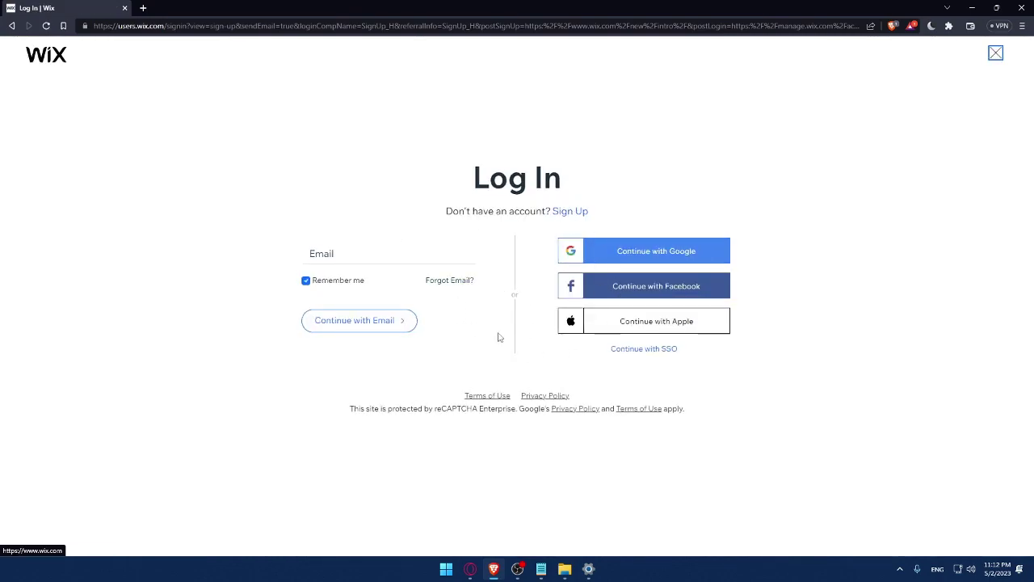
{"action": "left_click", "coordinate": [344, 253]}
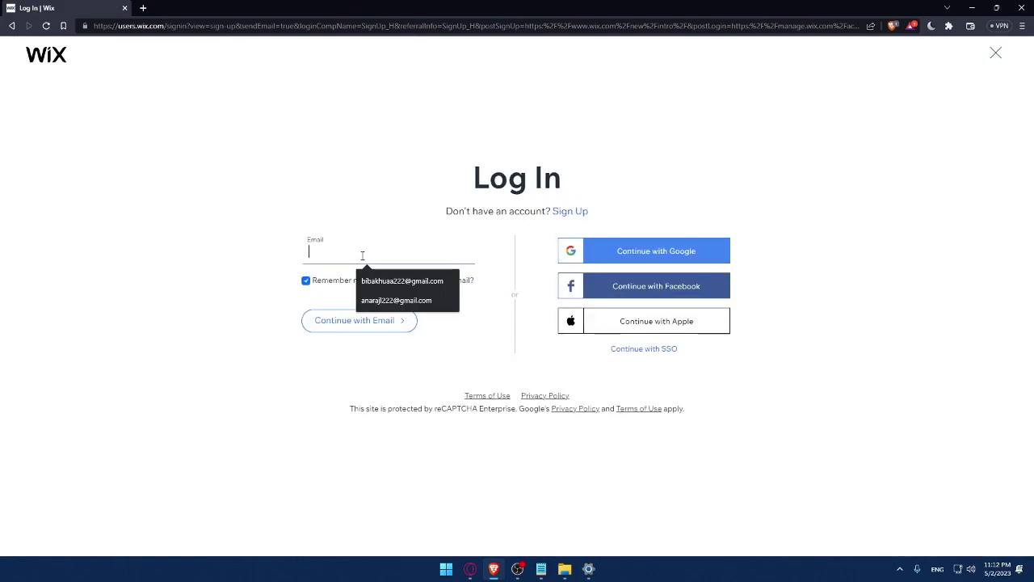
{"action": "left_click", "coordinate": [291, 212]}
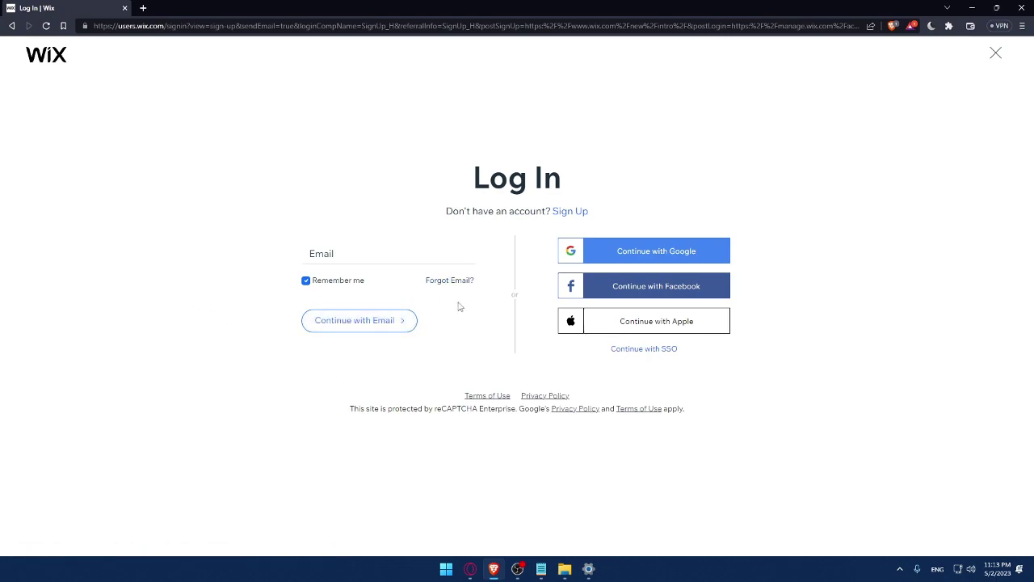
- Open the Terms of Use and Privacy Policy links in new tabs
{"action": "right_click", "coordinate": [490, 396]}
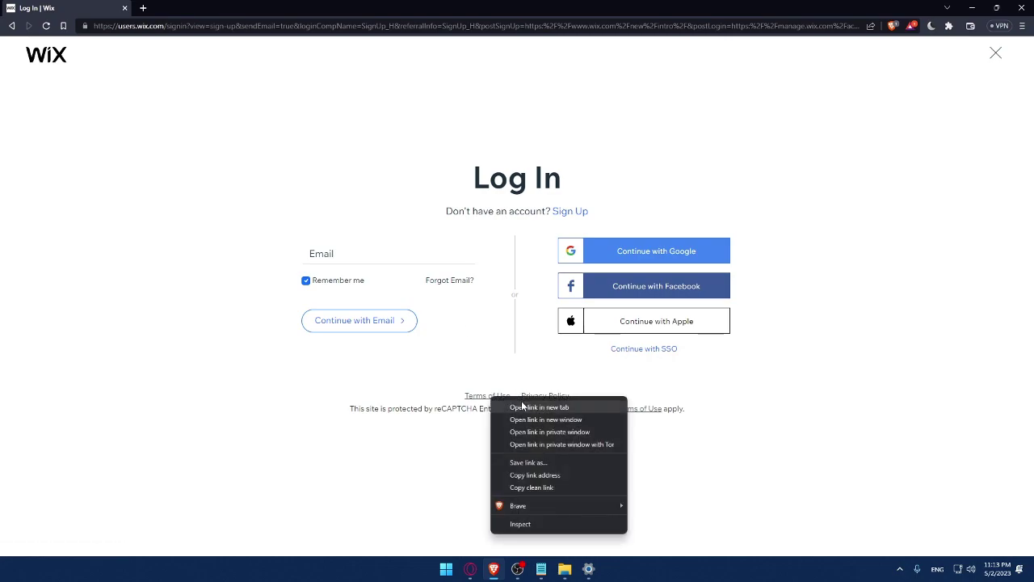
{"action": "left_click", "coordinate": [522, 406]}
{"action": "right_click", "coordinate": [539, 396]}
{"action": "left_click", "coordinate": [559, 407]}
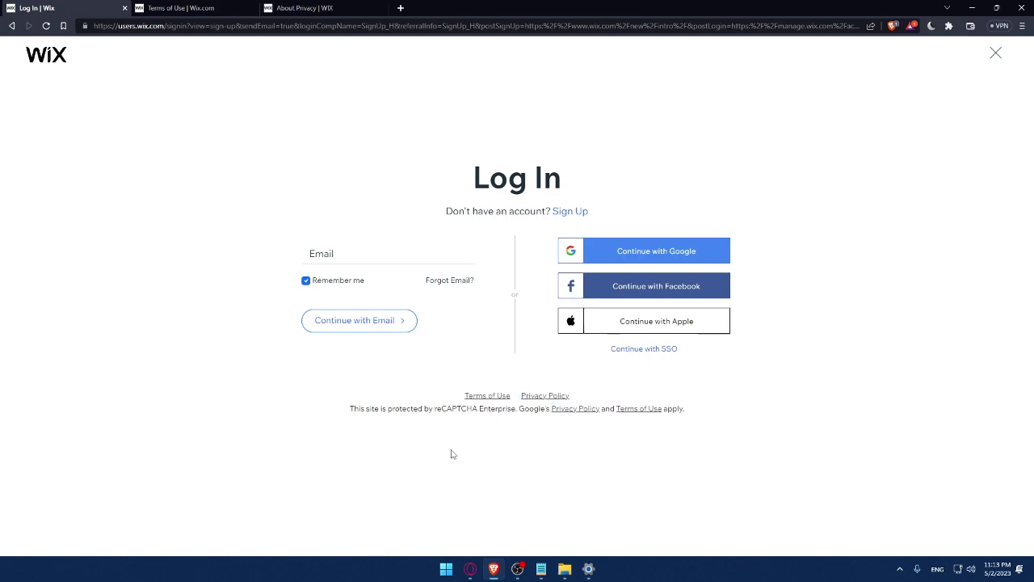
- Read through the Terms of Use and Privacy Policy, then close both tabs
{"action": "left_click", "coordinate": [187, 8]}
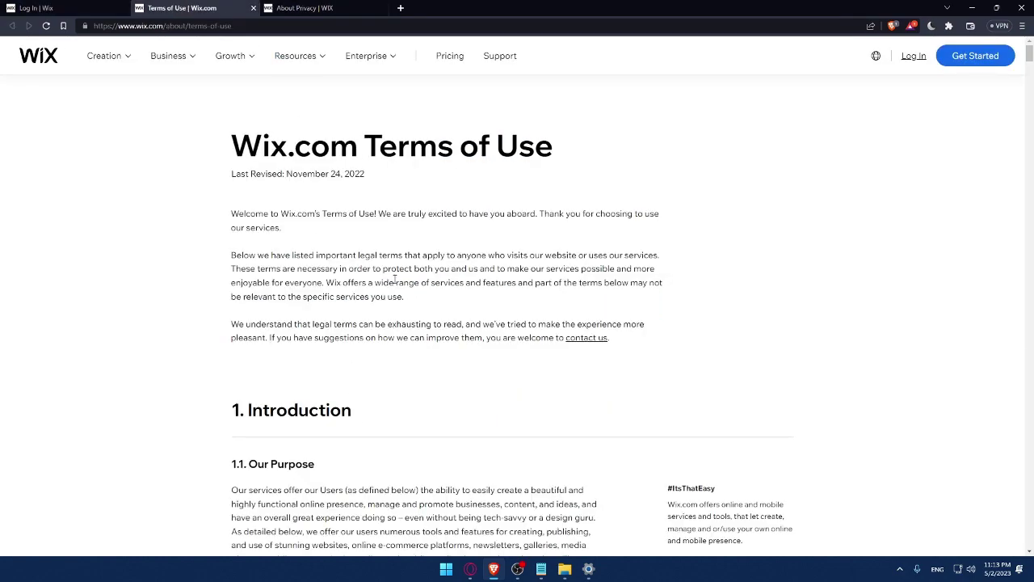
{"action": "scroll", "coordinate": [395, 279], "scroll_direction": "down", "scroll_amount": 20}
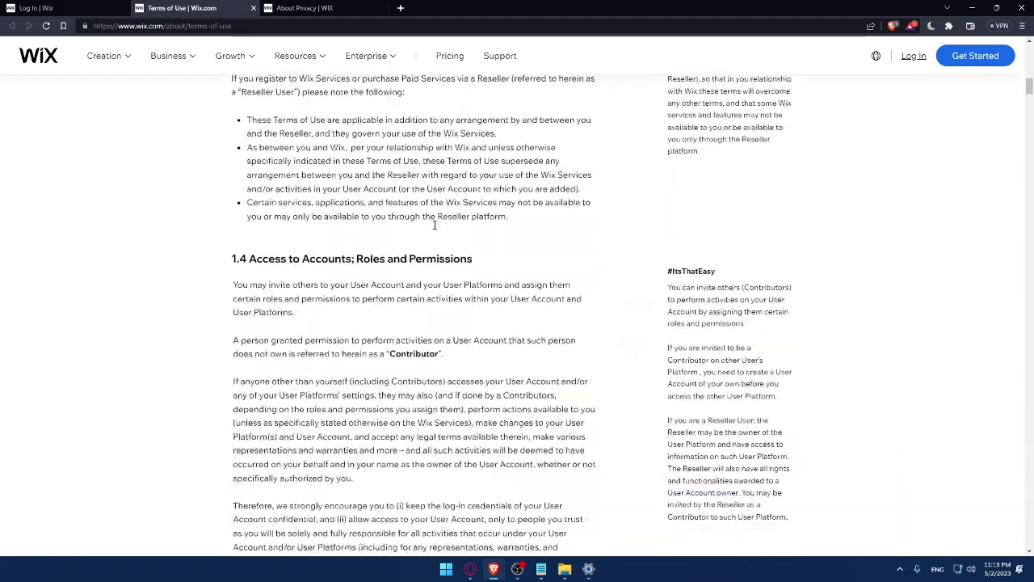
{"action": "scroll", "coordinate": [435, 240], "scroll_direction": "down", "scroll_amount": 20}
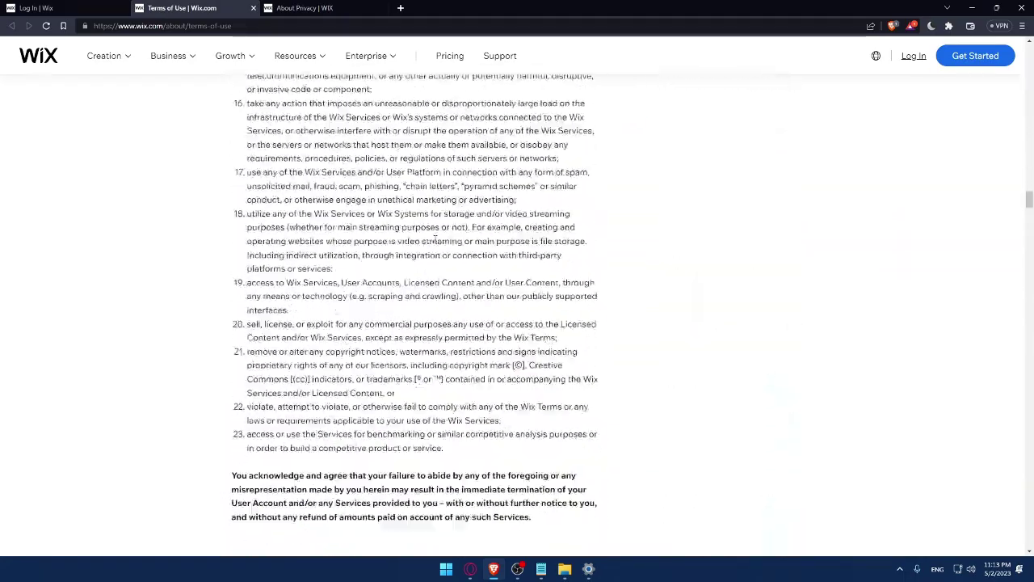
{"action": "key", "text": "ctrl+w"}
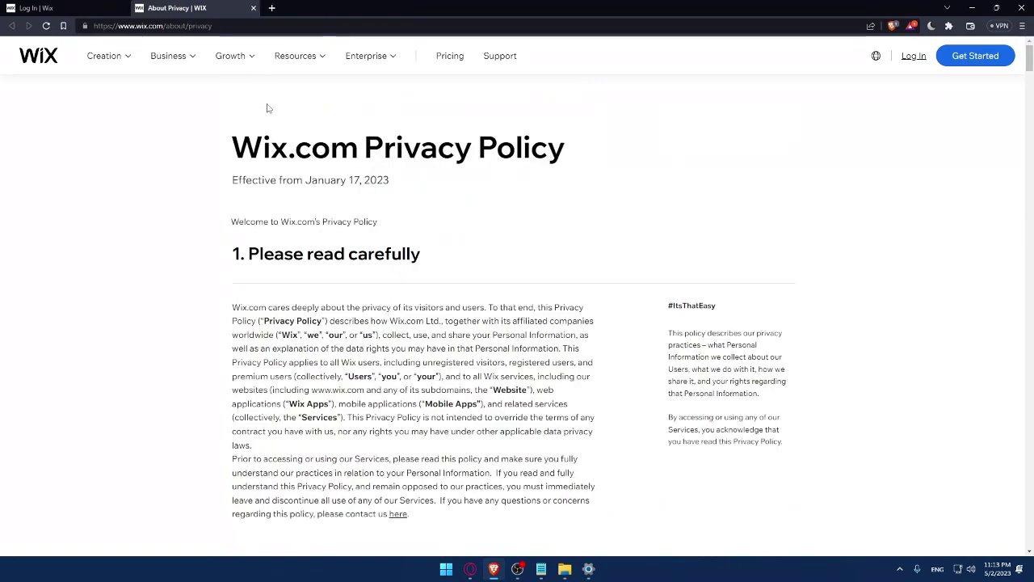
{"action": "scroll", "coordinate": [322, 182], "scroll_direction": "down", "scroll_amount": 8}
{"action": "scroll", "coordinate": [322, 182], "scroll_direction": "down", "scroll_amount": 20}
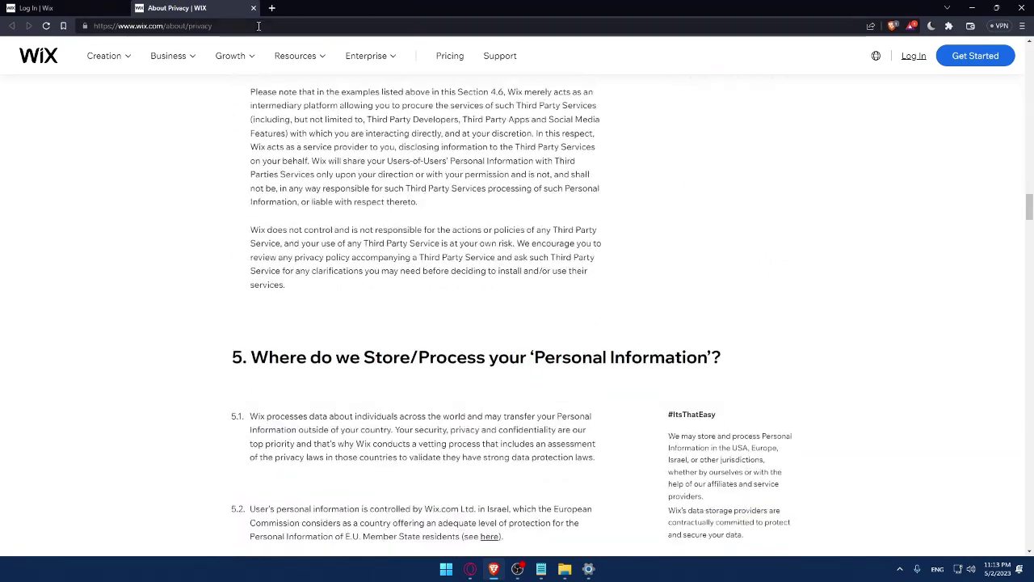
{"action": "left_click", "coordinate": [253, 8]}
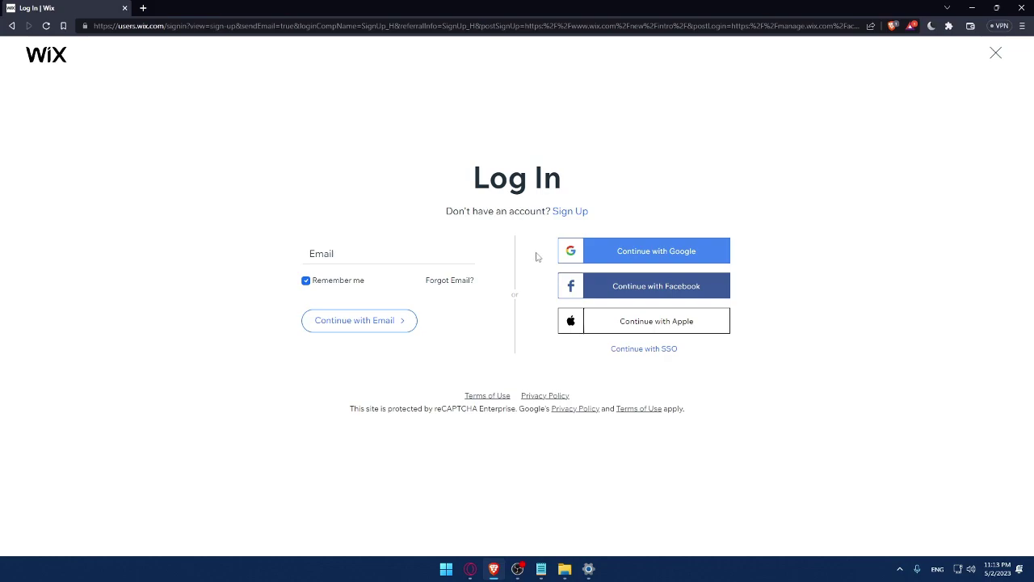
- Switch to Sign Up and enter the account e-mail in both e-mail fields
{"action": "left_click", "coordinate": [571, 212]}
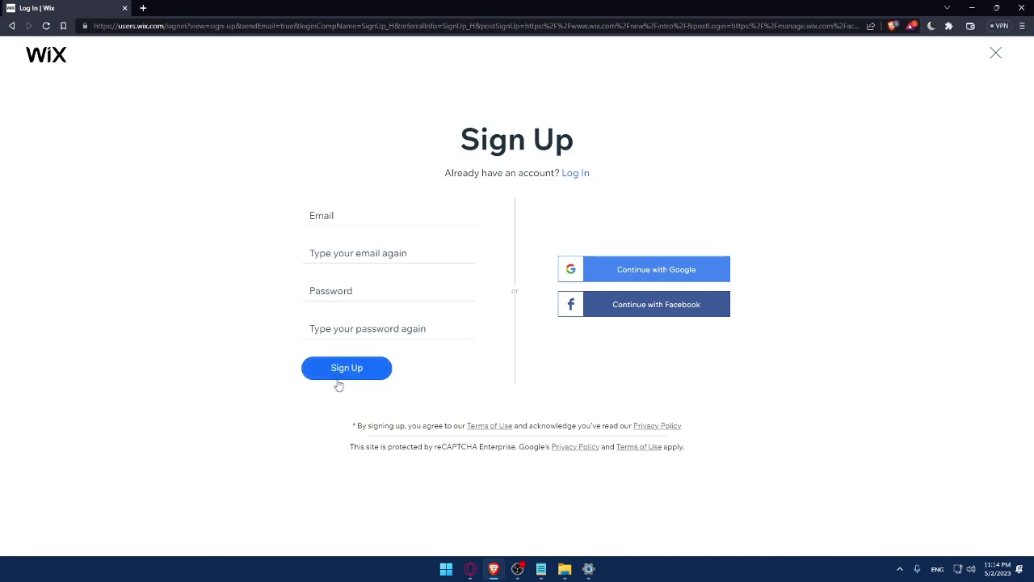
{"action": "left_click", "coordinate": [348, 365]}
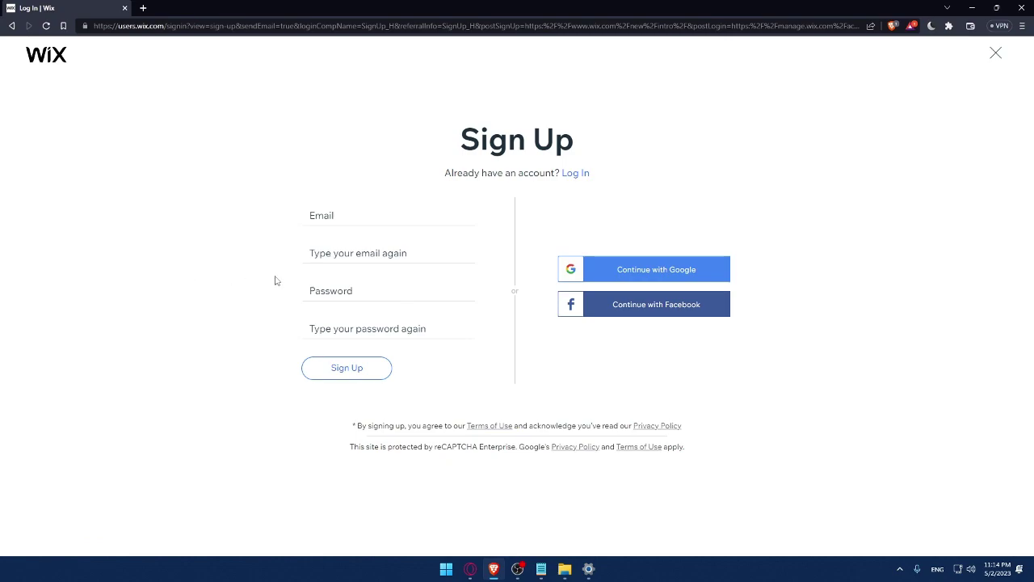
{"action": "left_click", "coordinate": [350, 220]}
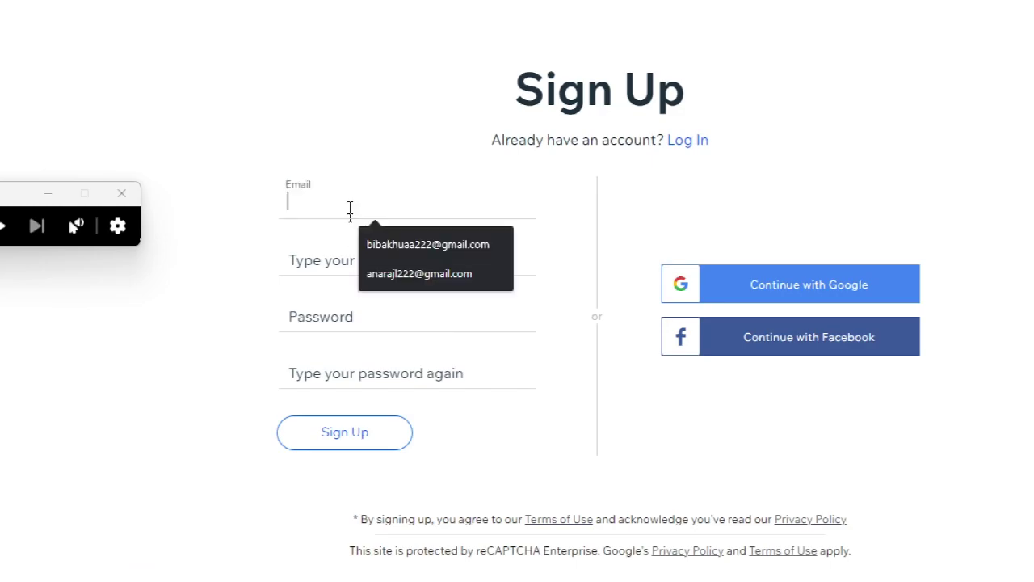
{"action": "left_click", "coordinate": [383, 236]}
{"action": "left_click", "coordinate": [414, 261]}
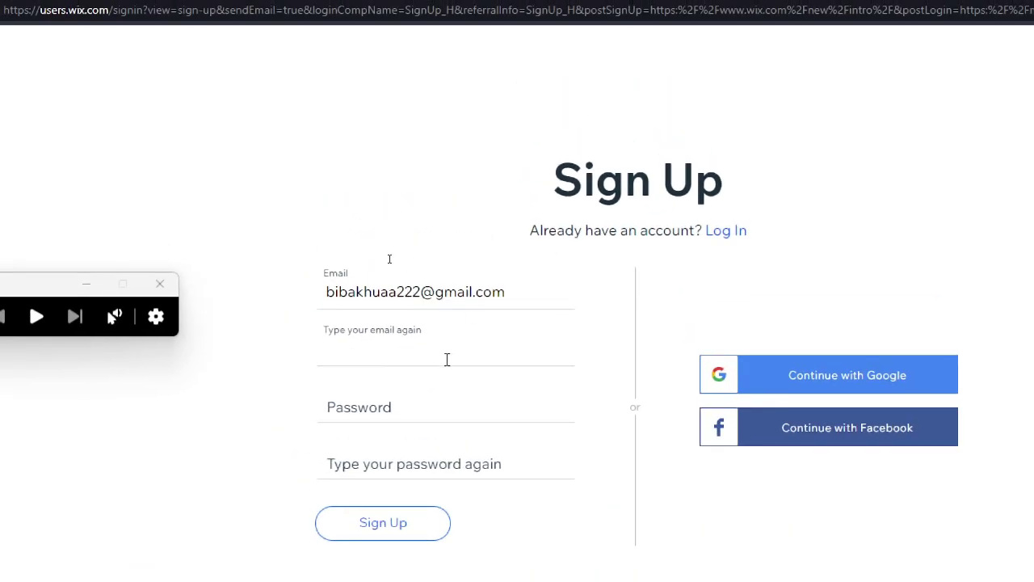
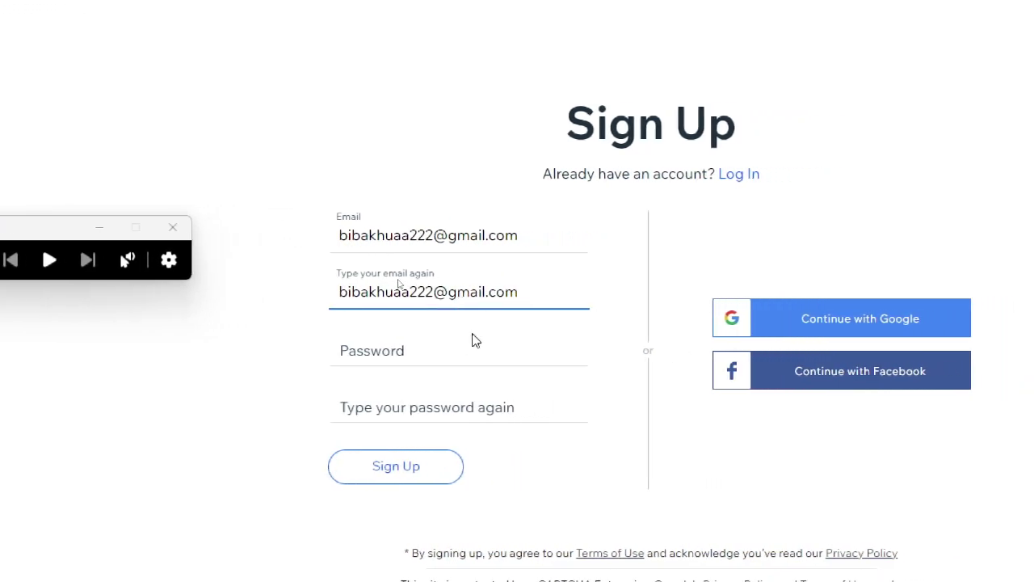
- Enter the same password in Password and Confirm Password, rated Good
{"action": "left_click", "coordinate": [474, 338]}
{"action": "type", "text": "••••••••••"}
{"action": "left_click", "coordinate": [554, 351]}
{"action": "type", "text": "••••"}
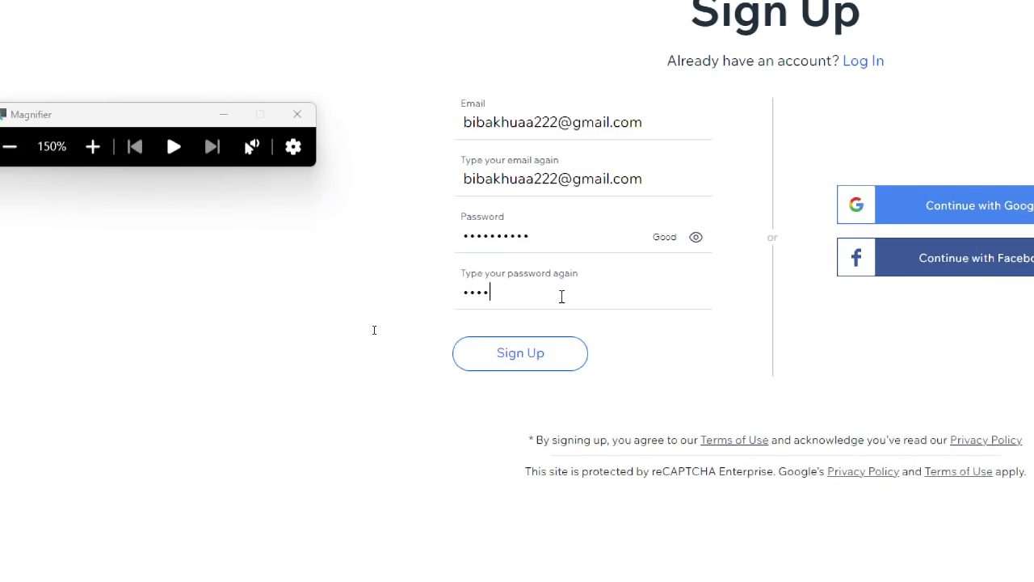
{"action": "type", "text": "••••••"}
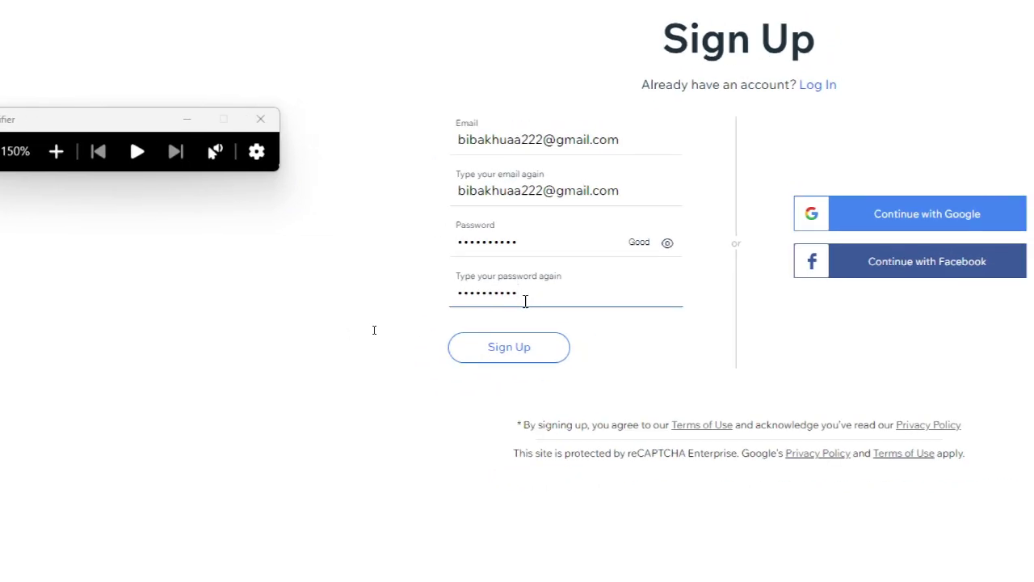
{"action": "key", "text": "super+minus"}
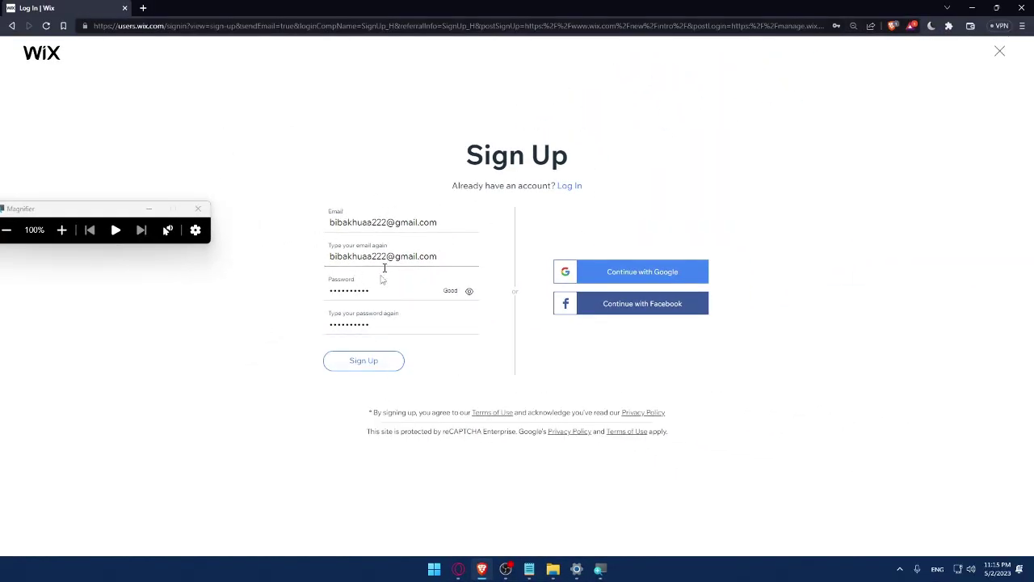
- Sign up with the chosen Google account and decline Brave's save-password offer
{"action": "left_click", "coordinate": [643, 283]}
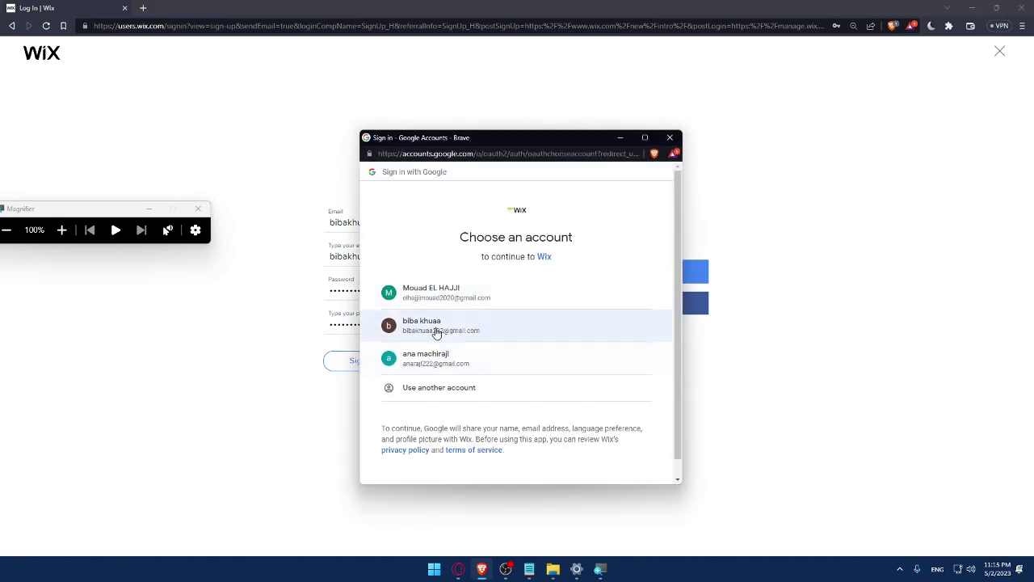
{"action": "left_click", "coordinate": [436, 333]}
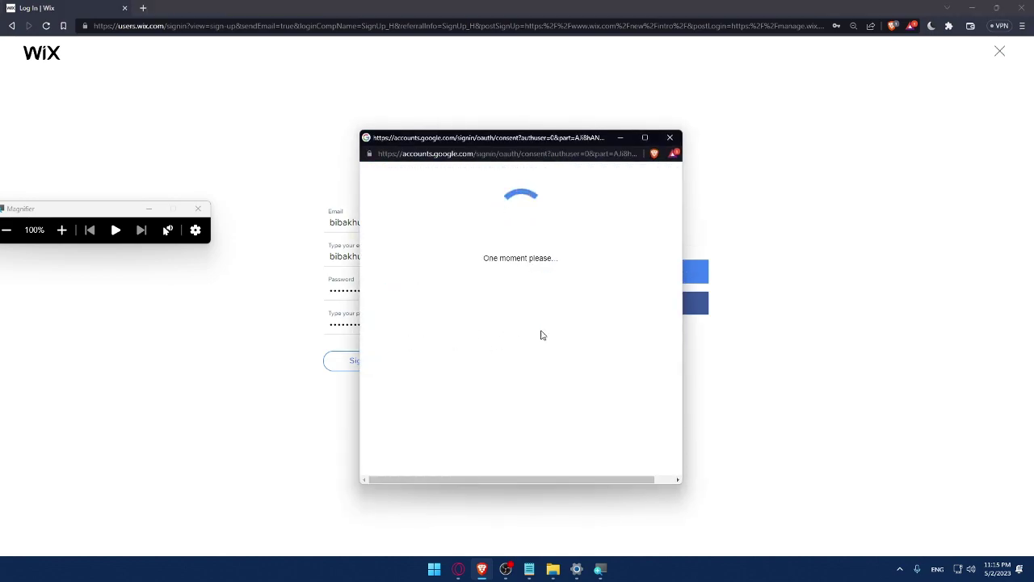
{"action": "left_click", "coordinate": [197, 209]}
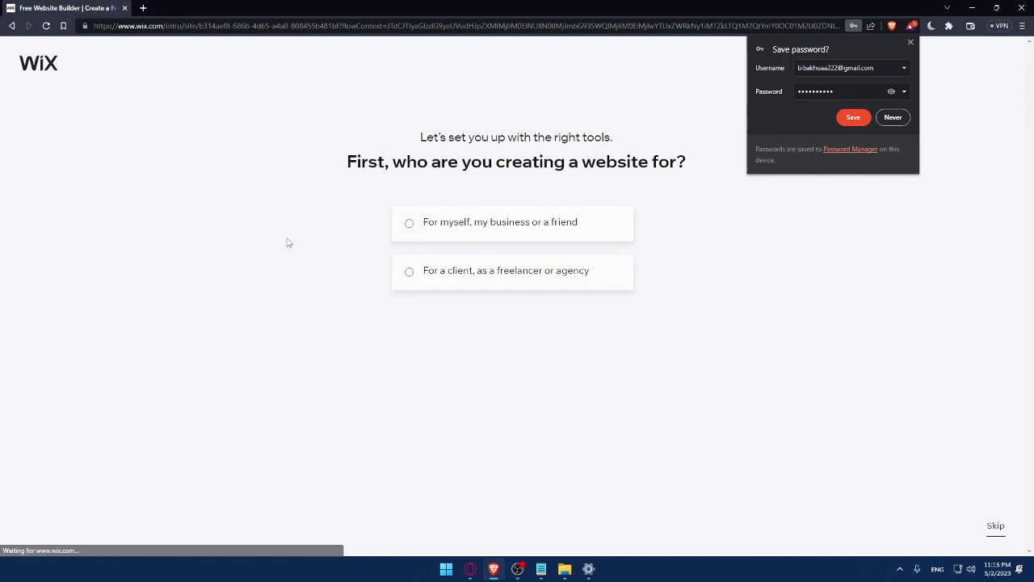
{"action": "left_click", "coordinate": [853, 117]}
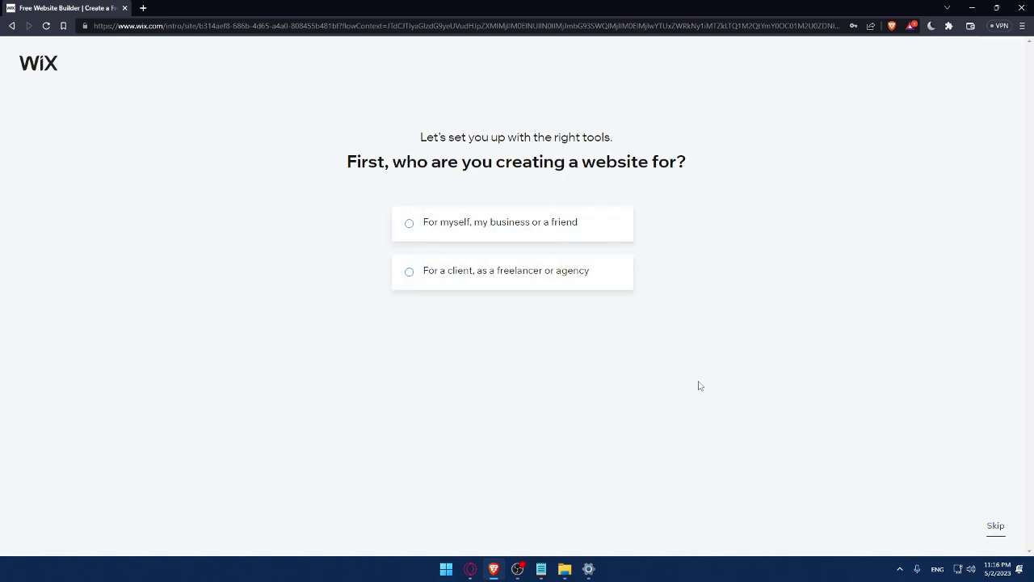
- Choose 'For myself', pick Online Store as the site type, and name the store MrOmix
{"action": "left_click", "coordinate": [432, 236]}
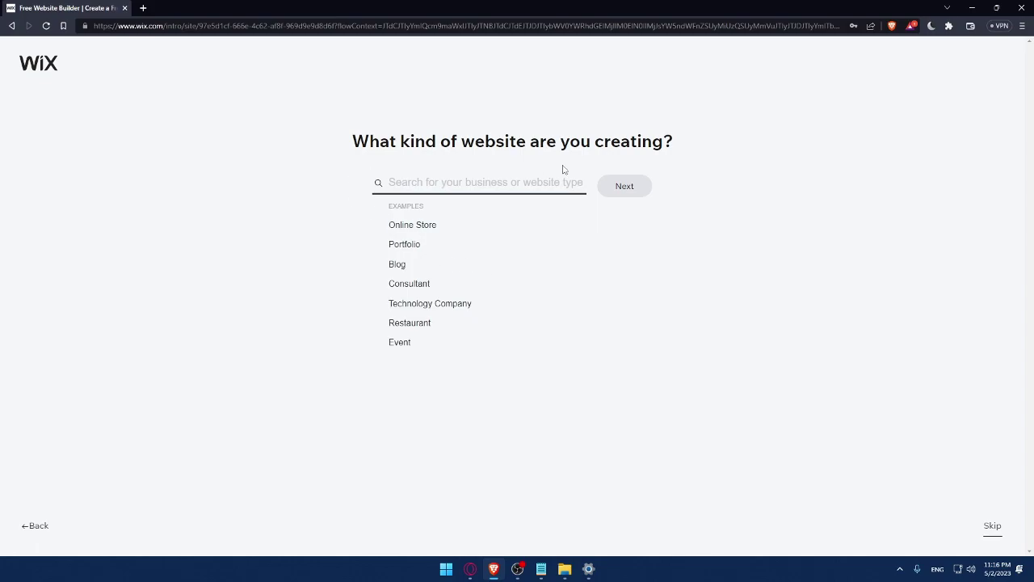
{"action": "left_click", "coordinate": [392, 228]}
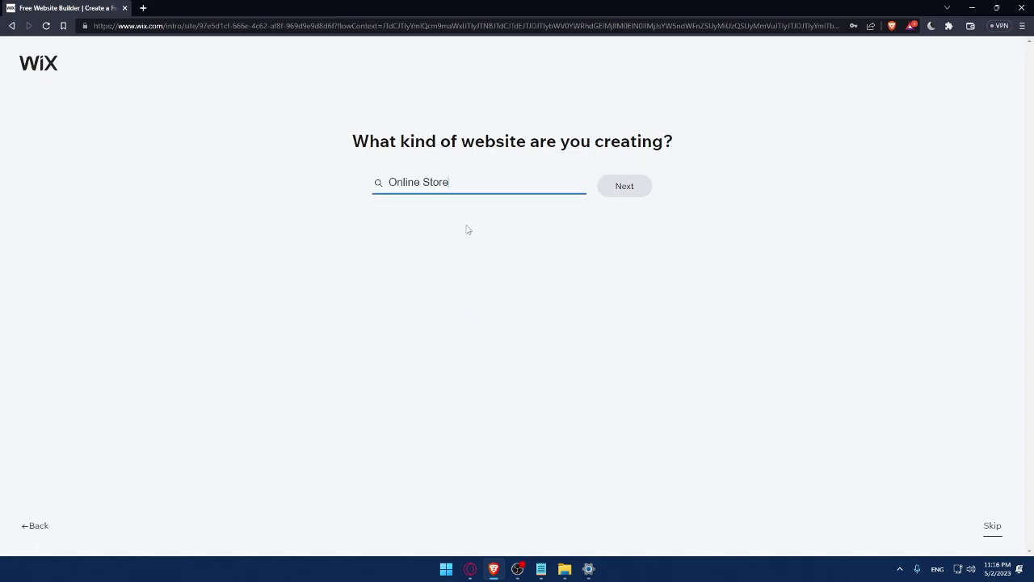
{"action": "left_click", "coordinate": [627, 190]}
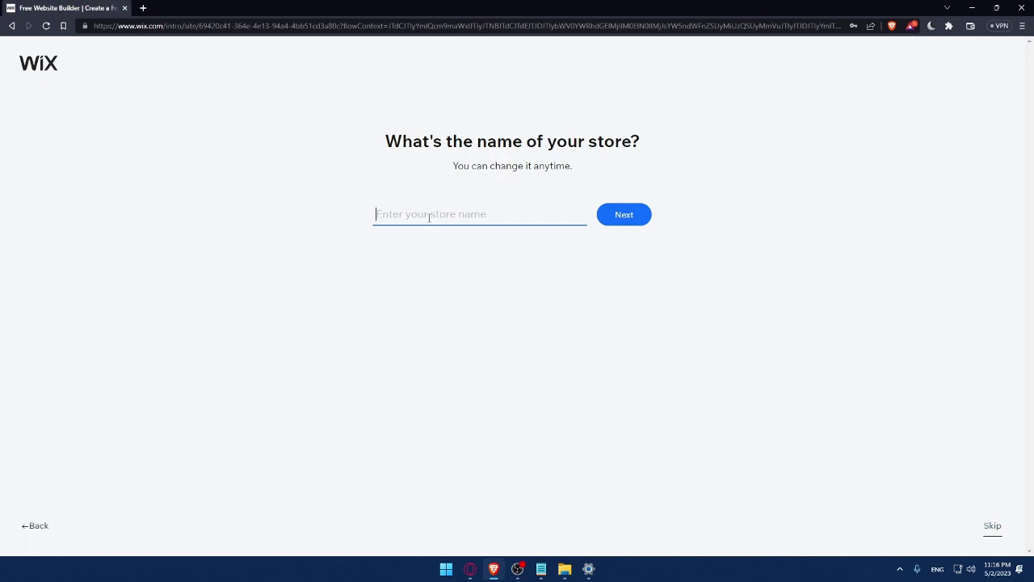
{"action": "type", "text": "MrOmix"}
{"action": "left_click", "coordinate": [636, 222]}
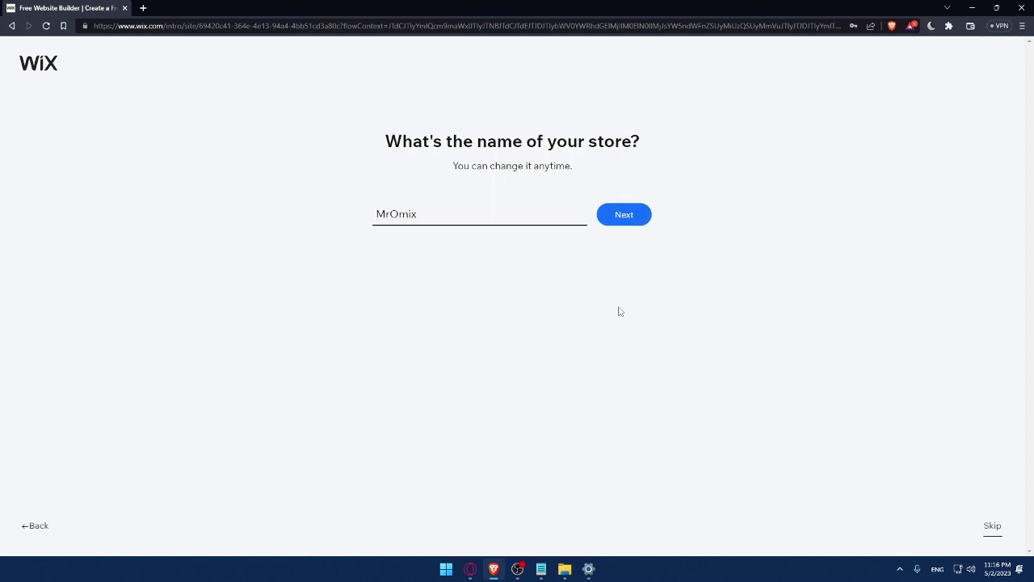
{"action": "left_click", "coordinate": [621, 219]}
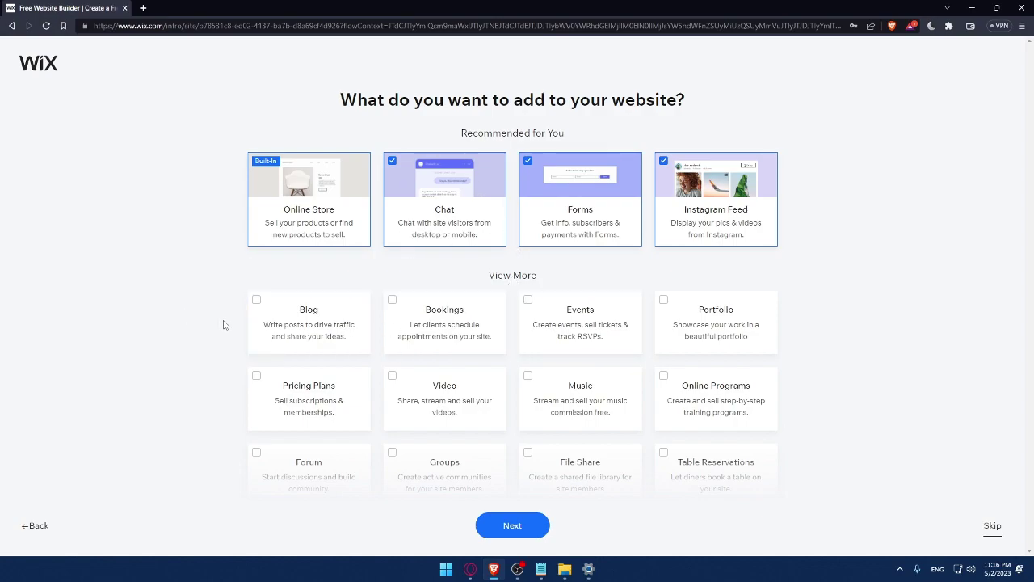
- Tick the Blog, Music and Video feature cards and continue
{"action": "left_click", "coordinate": [255, 301]}
{"action": "scroll", "coordinate": [530, 465], "scroll_direction": "down", "scroll_amount": 1}
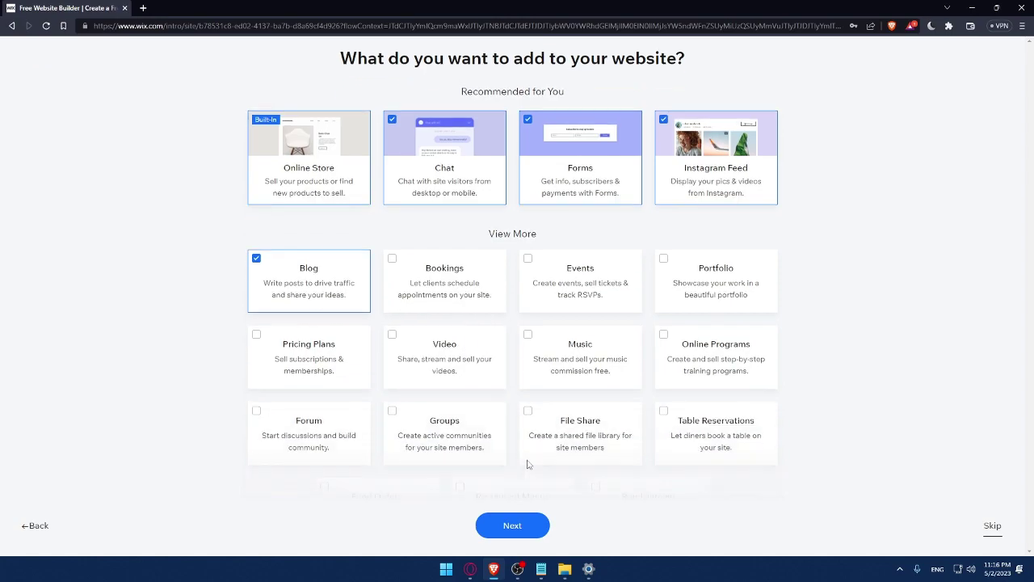
{"action": "scroll", "coordinate": [530, 464], "scroll_direction": "down", "scroll_amount": 1}
{"action": "left_click", "coordinate": [540, 302]}
{"action": "left_click", "coordinate": [434, 326]}
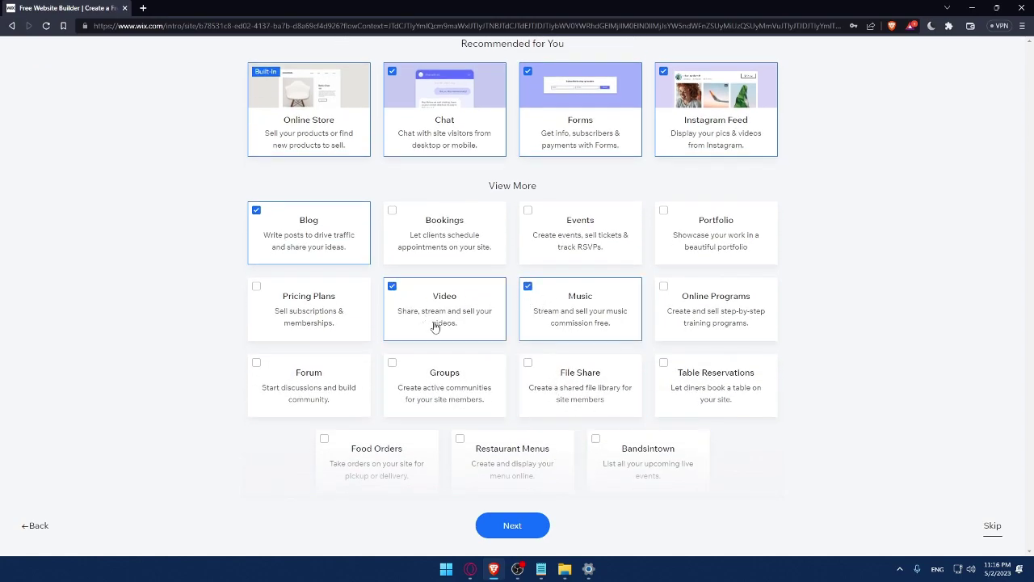
{"action": "left_click", "coordinate": [505, 533]}
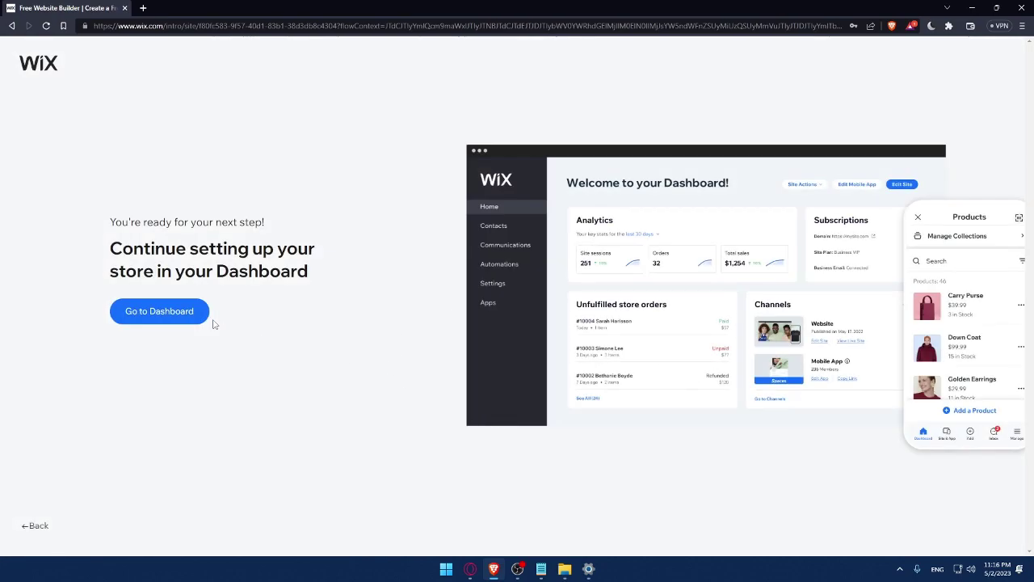
- Go to the MrOmix dashboard and close the 50% OFF SALE popup
{"action": "left_click", "coordinate": [178, 317]}
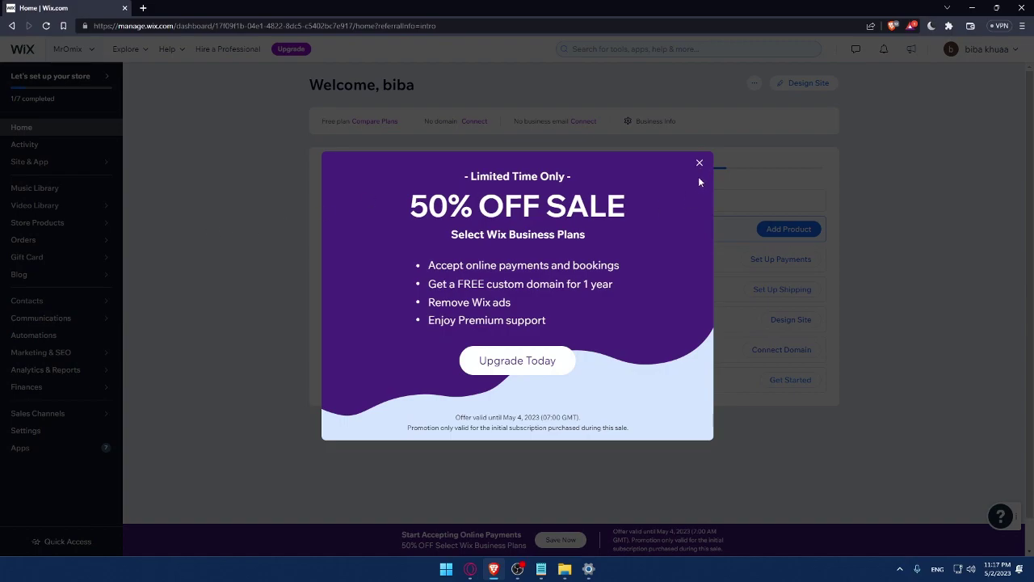
{"action": "left_click", "coordinate": [700, 163]}
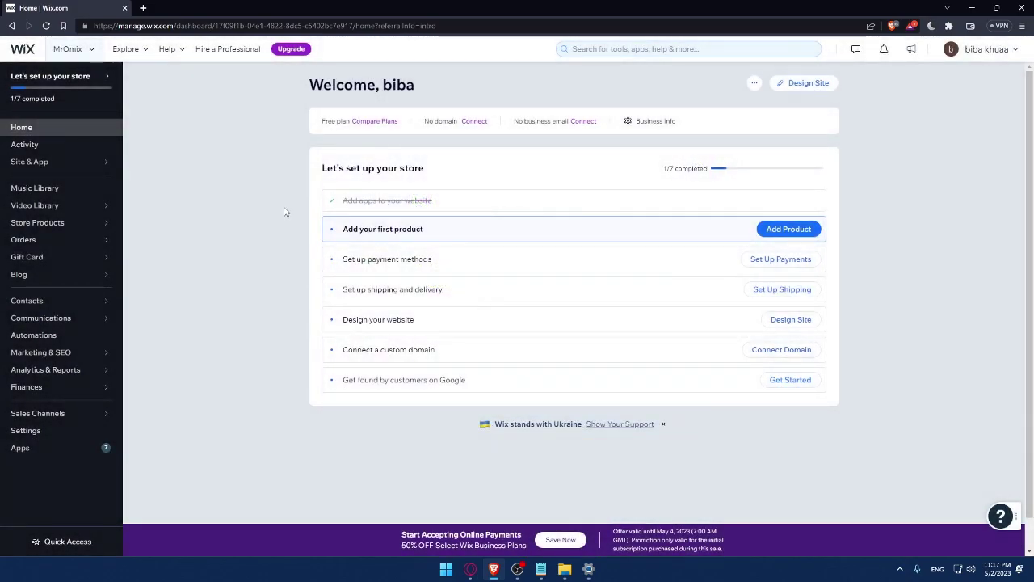
{"action": "left_click_drag", "start_coordinate": [320, 169], "coordinate": [467, 171]}
- Clear the text selection on the dashboard heading
{"action": "left_click", "coordinate": [476, 170]}
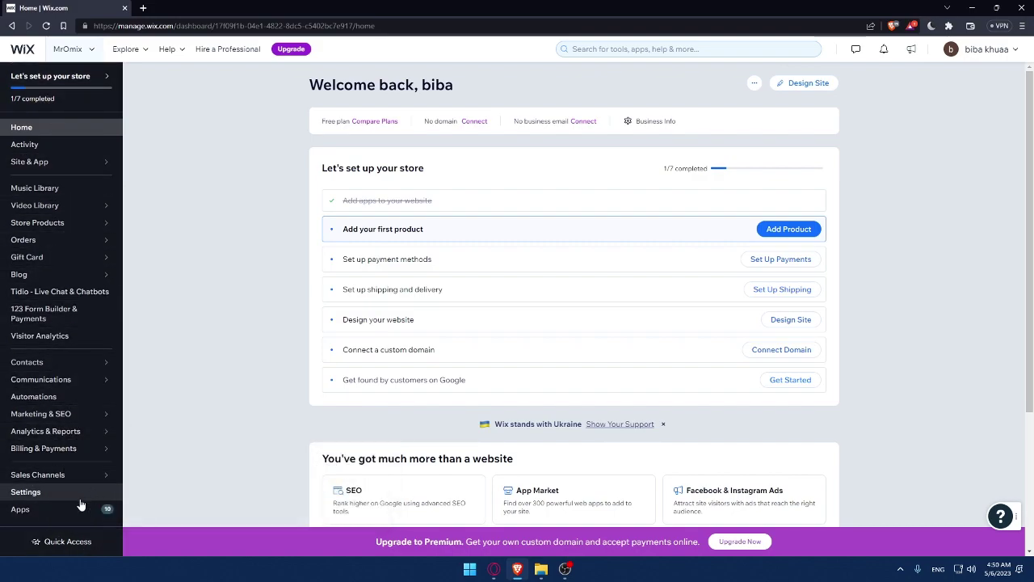
- Open the App Market and search for 'pricing plans'
{"action": "left_click", "coordinate": [20, 510]}
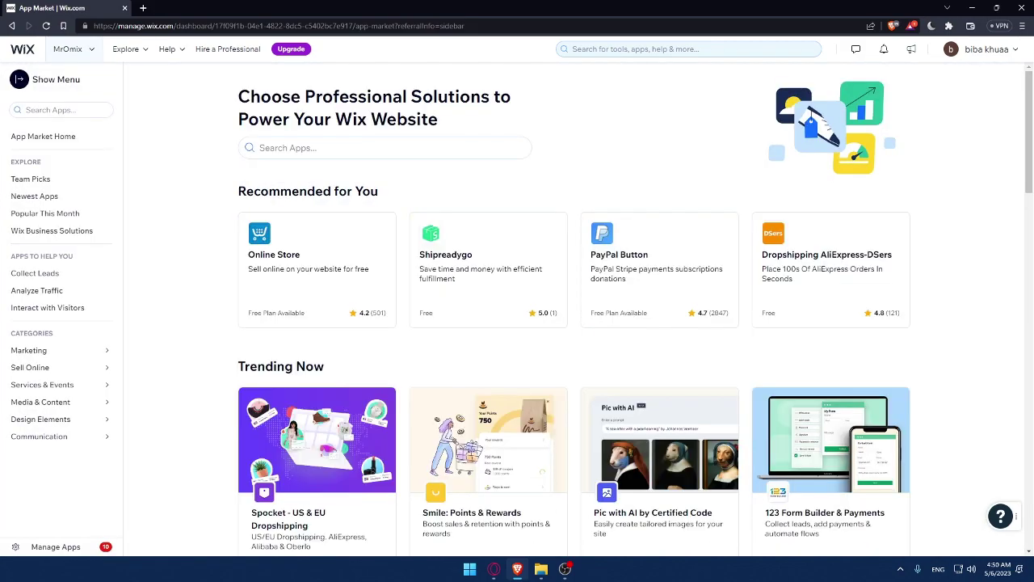
{"action": "left_click", "coordinate": [307, 147]}
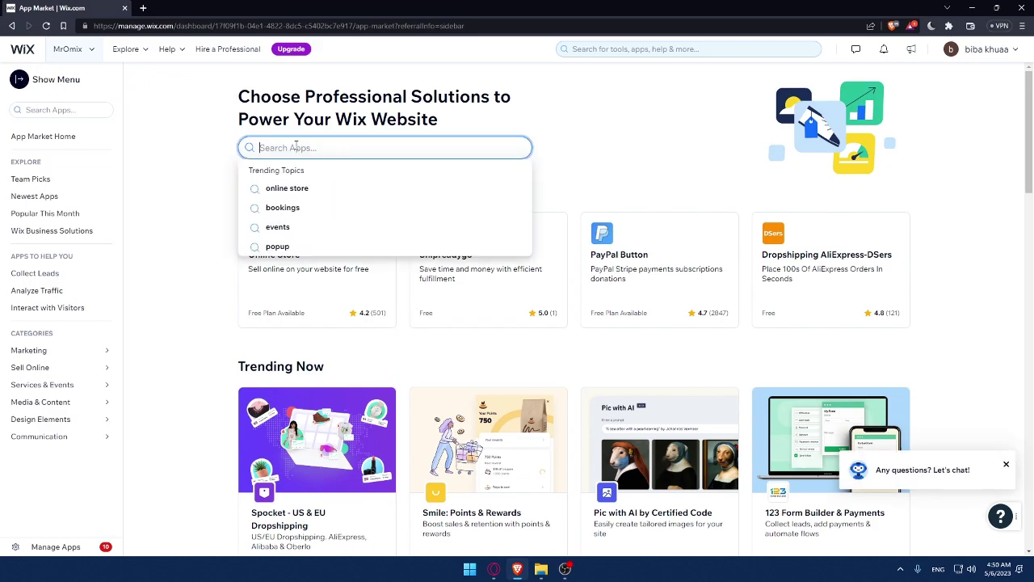
{"action": "type", "text": "pricing"}
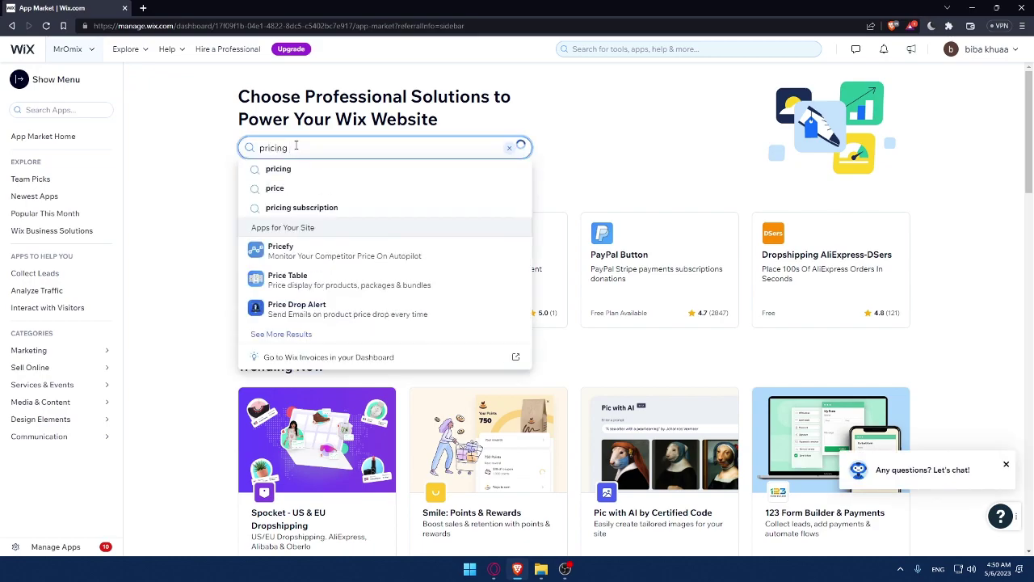
{"action": "type", "text": " plans"}
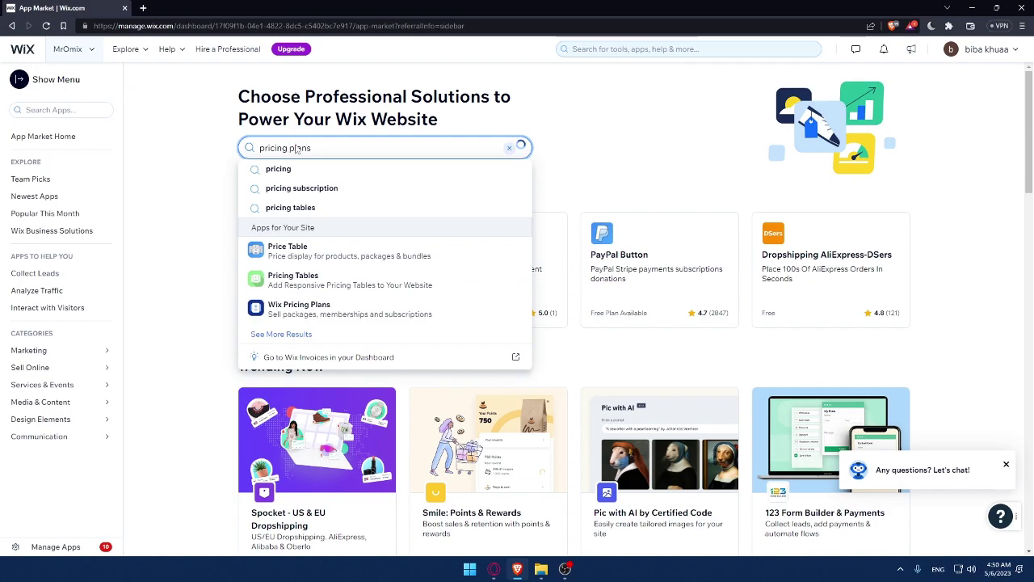
{"action": "key", "text": "Return"}
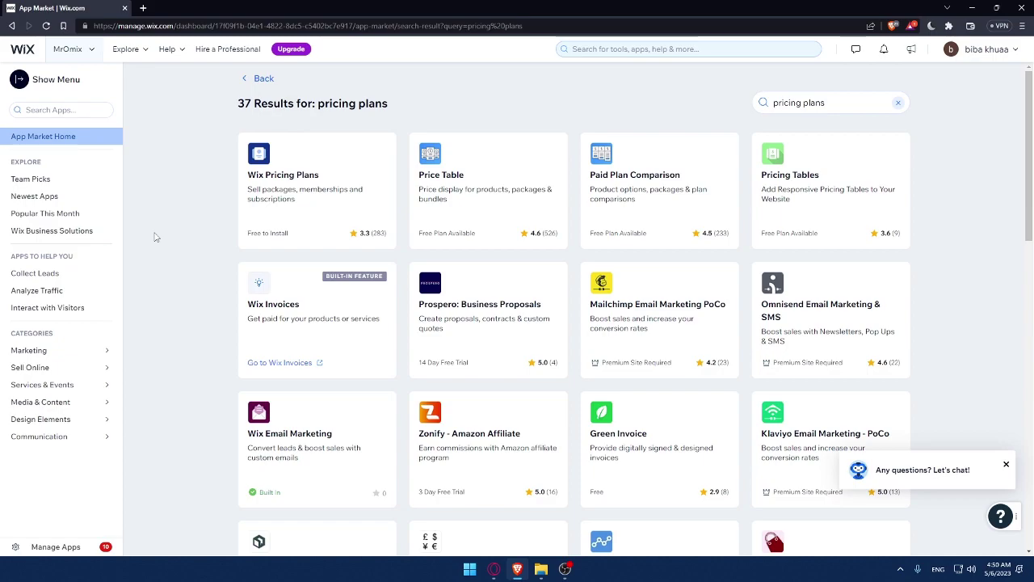
- Open the Wix Pricing Plans app page, dismiss the chat prompt, and read its supported languages
{"action": "left_click", "coordinate": [315, 207]}
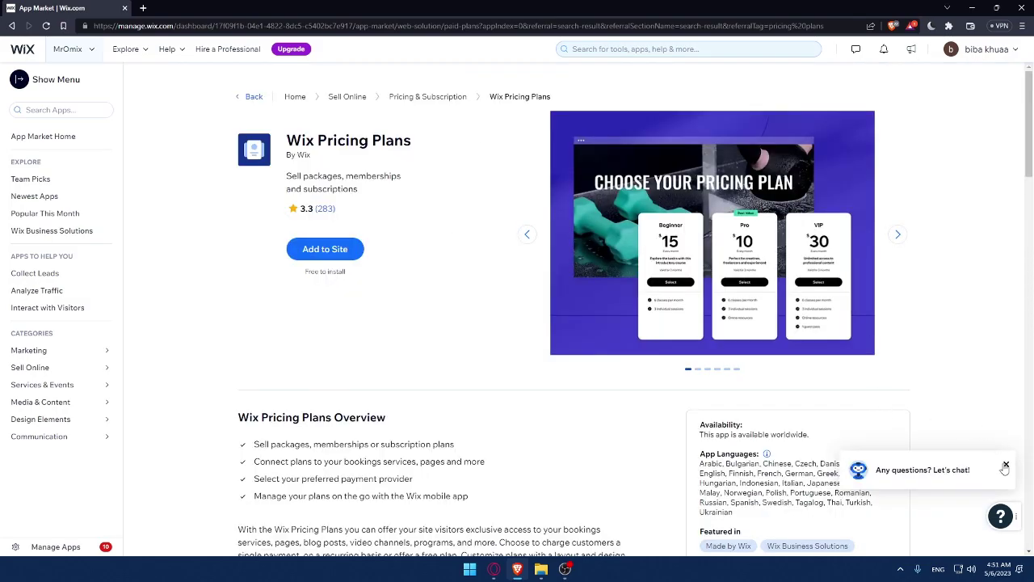
{"action": "left_click", "coordinate": [1006, 464]}
{"action": "scroll", "coordinate": [889, 388], "scroll_direction": "down", "scroll_amount": 2}
{"action": "left_click_drag", "start_coordinate": [734, 274], "coordinate": [700, 256]}
{"action": "left_click", "coordinate": [870, 273]}
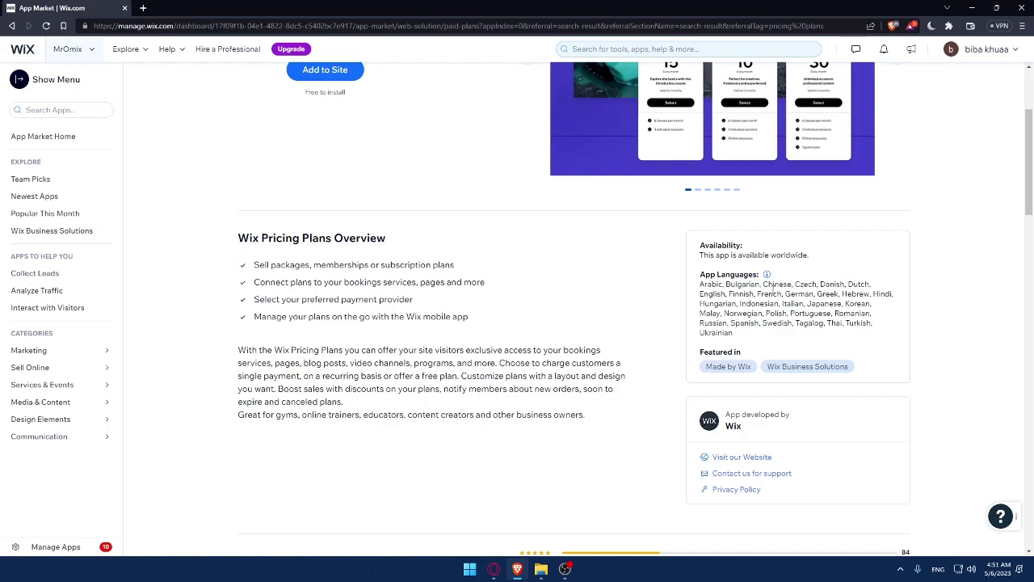
{"action": "left_click_drag", "start_coordinate": [696, 293], "coordinate": [700, 282]}
{"action": "left_click", "coordinate": [767, 342]}
{"action": "left_click", "coordinate": [751, 337]}
- Scroll through the overview and read the full app description paragraph
{"action": "scroll", "coordinate": [876, 244], "scroll_direction": "up", "scroll_amount": 3}
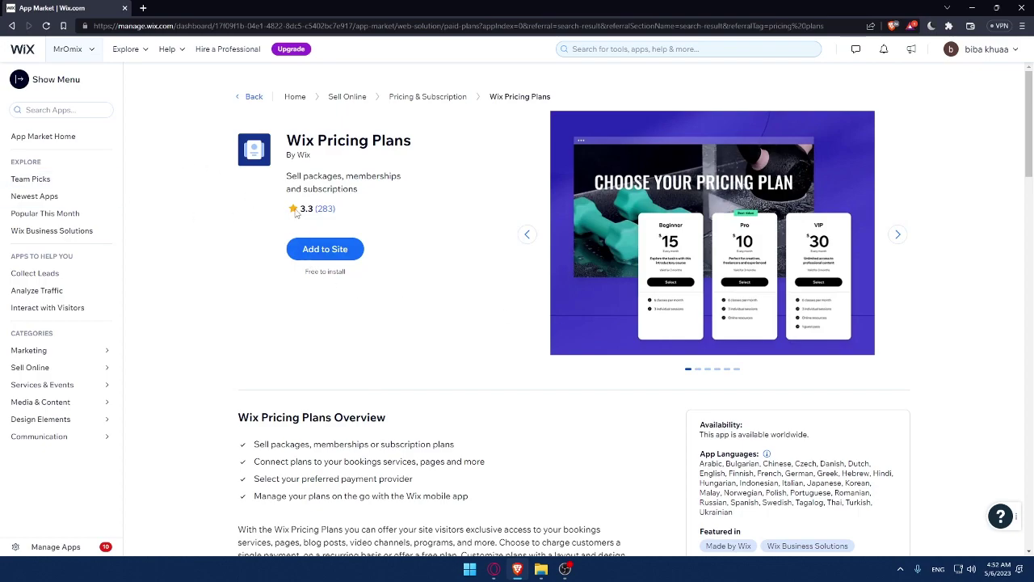
{"action": "scroll", "coordinate": [293, 235], "scroll_direction": "down", "scroll_amount": 1}
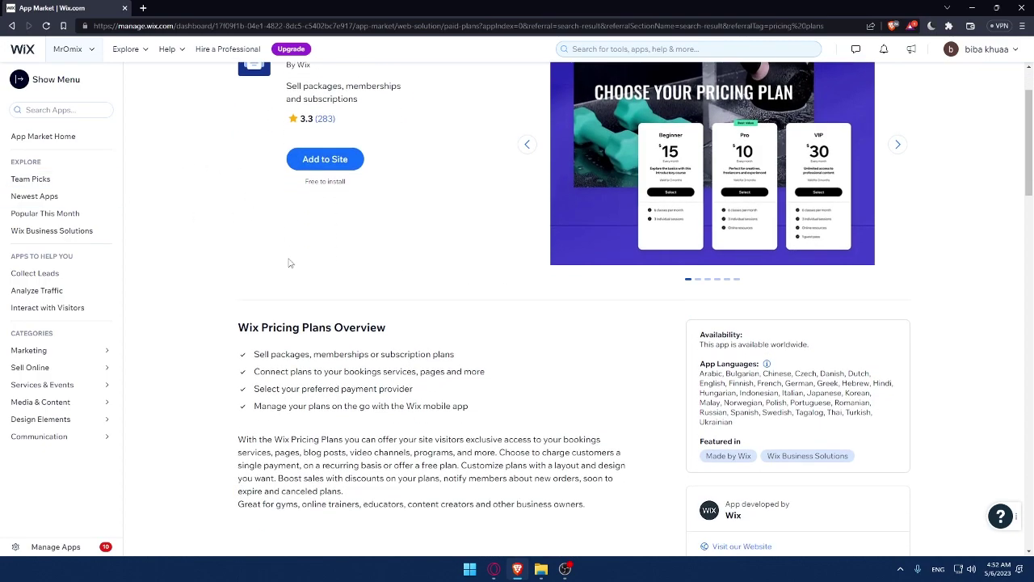
{"action": "scroll", "coordinate": [307, 292], "scroll_direction": "down", "scroll_amount": 1}
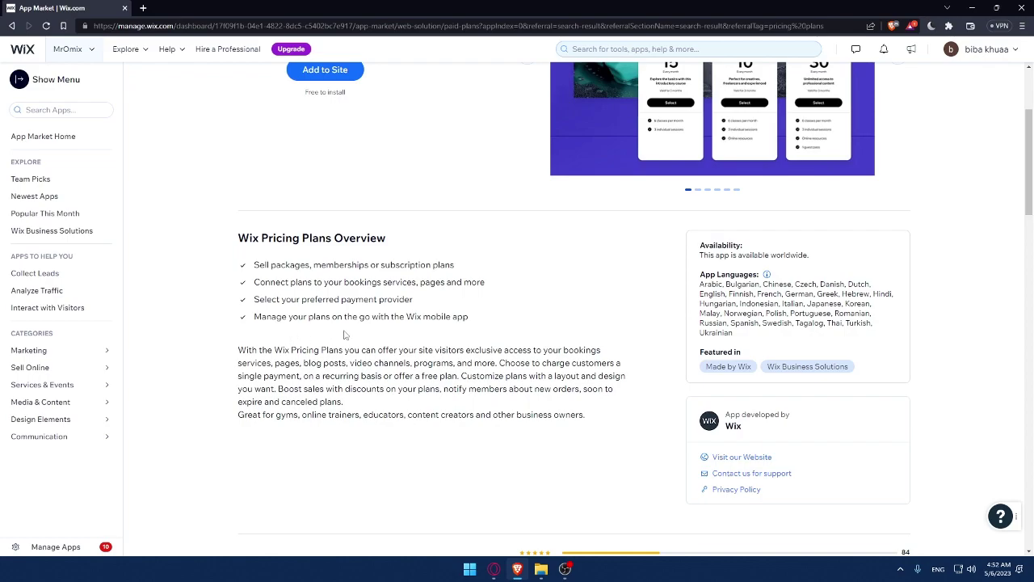
{"action": "left_click_drag", "start_coordinate": [239, 347], "coordinate": [299, 370]}
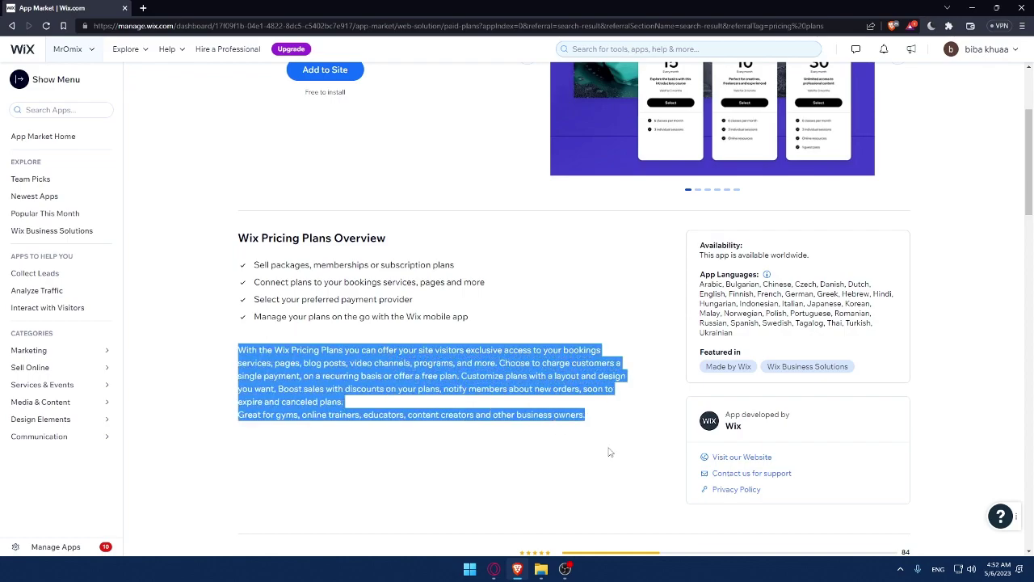
{"action": "left_click", "coordinate": [505, 317]}
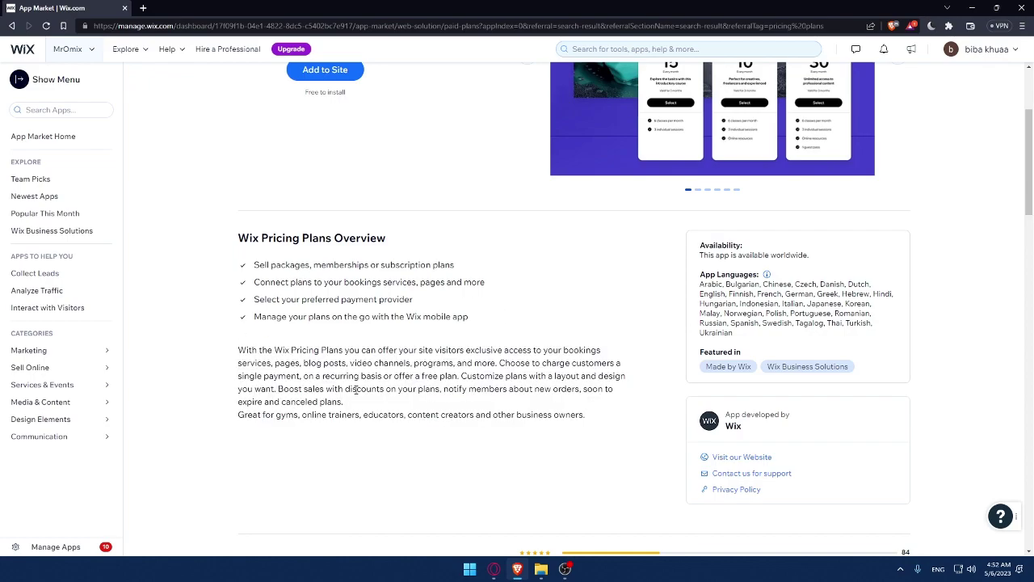
{"action": "left_click_drag", "start_coordinate": [237, 342], "coordinate": [573, 437]}
{"action": "left_click", "coordinate": [573, 437]}
{"action": "scroll", "coordinate": [551, 499], "scroll_direction": "up", "scroll_amount": 3}
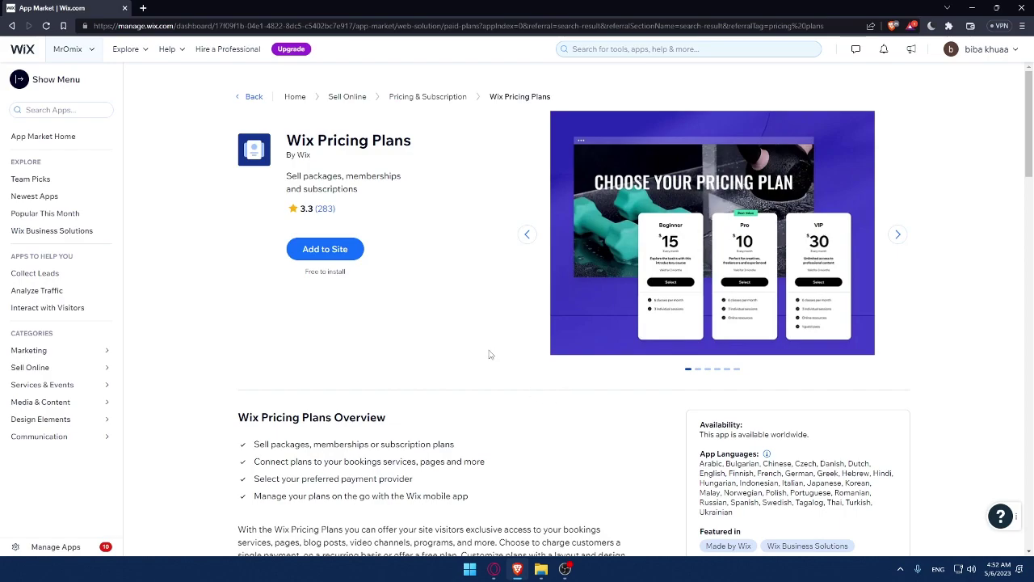
{"action": "scroll", "coordinate": [488, 353], "scroll_direction": "down", "scroll_amount": 2}
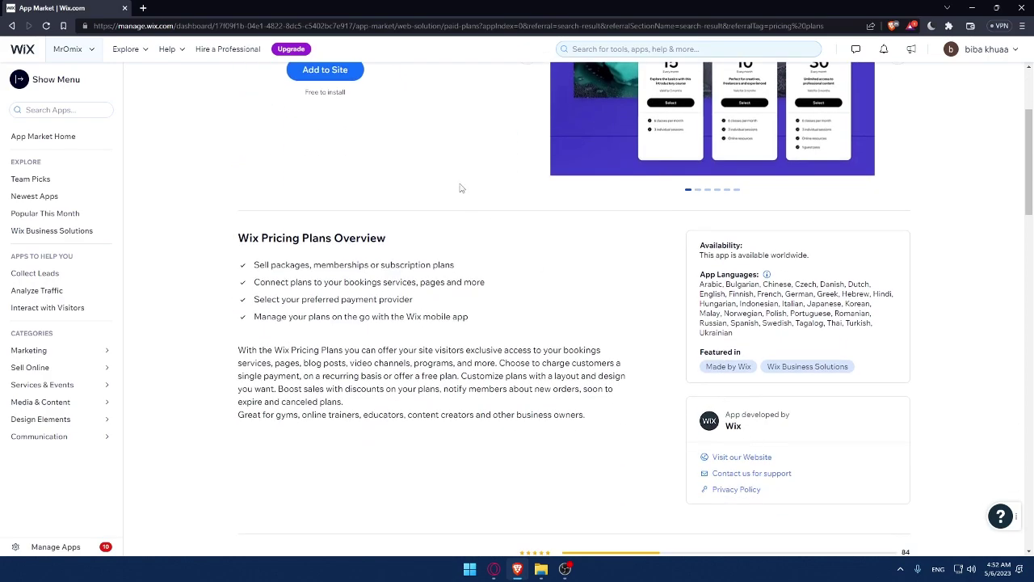
{"action": "scroll", "coordinate": [378, 302], "scroll_direction": "up", "scroll_amount": 2}
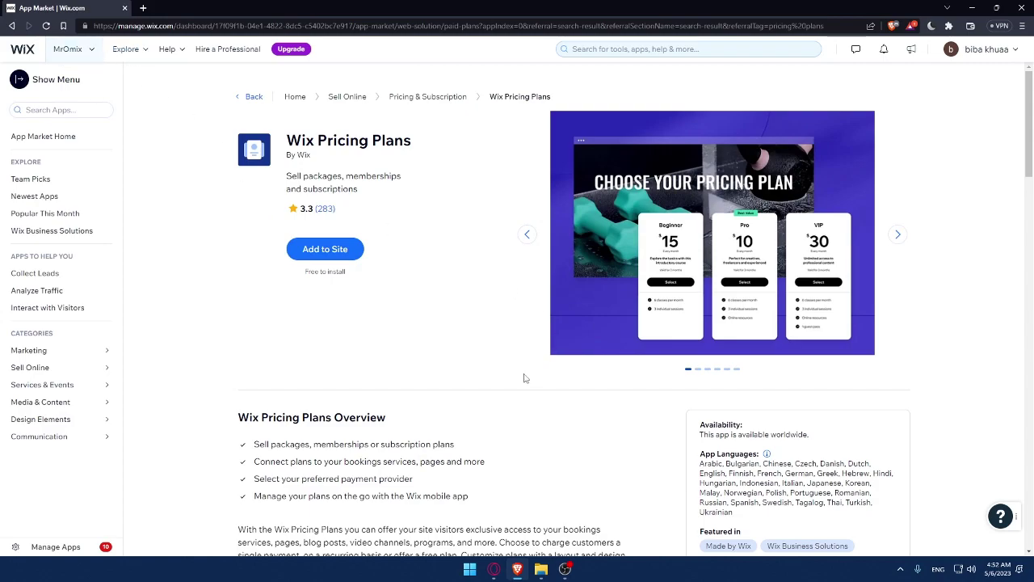
{"action": "scroll", "coordinate": [523, 377], "scroll_direction": "down", "scroll_amount": 1}
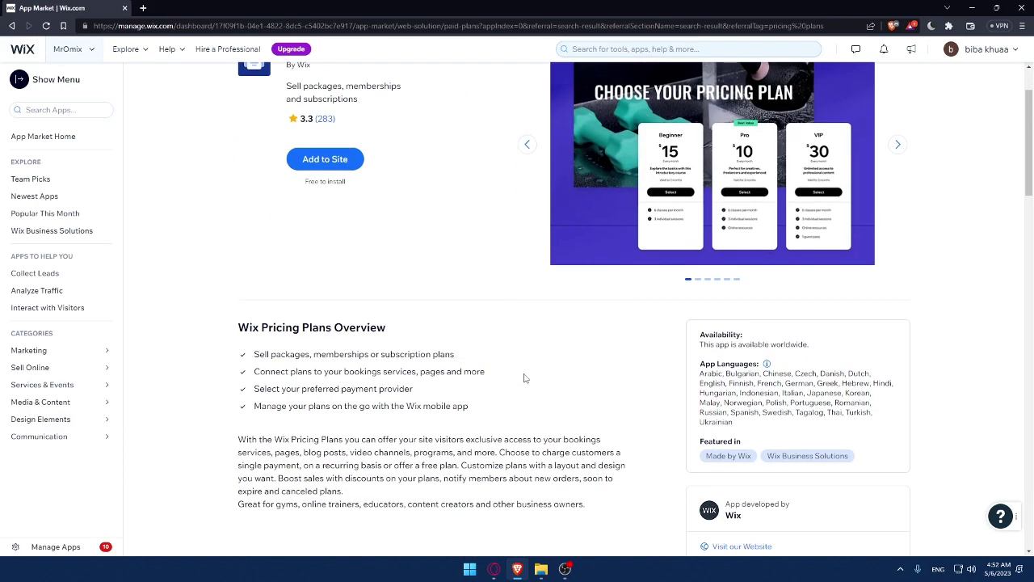
{"action": "scroll", "coordinate": [524, 377], "scroll_direction": "up", "scroll_amount": 1}
- Page through the preview slides: payment providers, look and feel, coupons, and Wix Owner App
{"action": "left_click", "coordinate": [898, 234]}
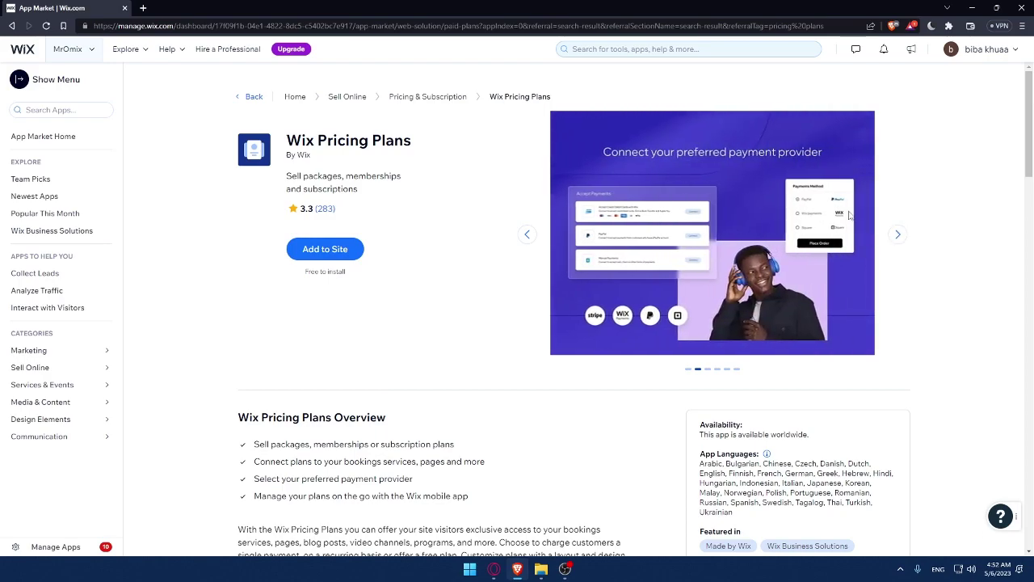
{"action": "left_click", "coordinate": [899, 235]}
{"action": "left_click", "coordinate": [899, 236]}
{"action": "left_click", "coordinate": [897, 234]}
{"action": "left_click", "coordinate": [897, 235]}
- Scroll down to the user reviews and ratings, then back up to the top
{"action": "scroll", "coordinate": [467, 239], "scroll_direction": "down", "scroll_amount": 5}
{"action": "scroll", "coordinate": [463, 238], "scroll_direction": "down", "scroll_amount": 2}
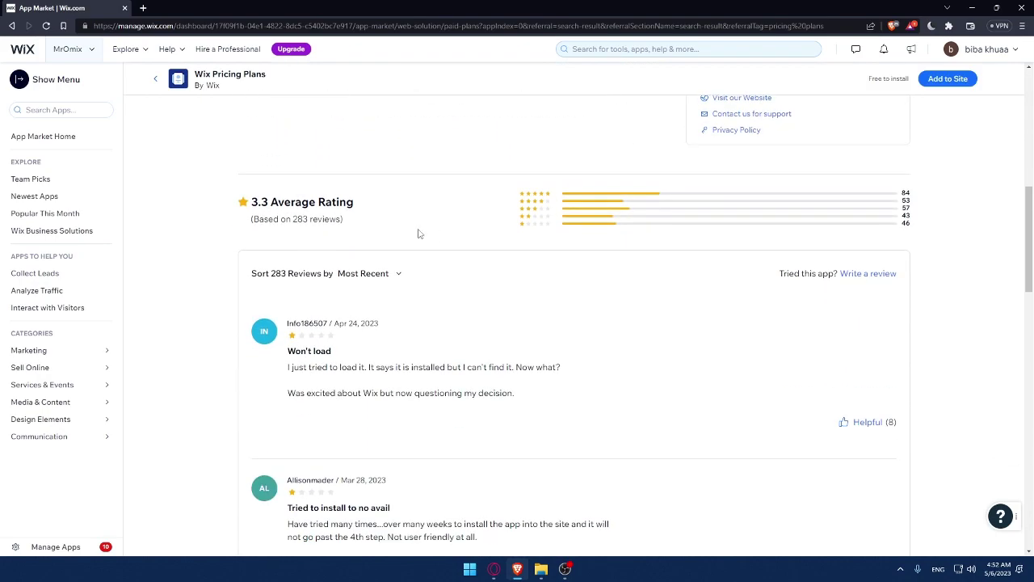
{"action": "scroll", "coordinate": [392, 225], "scroll_direction": "up", "scroll_amount": 2}
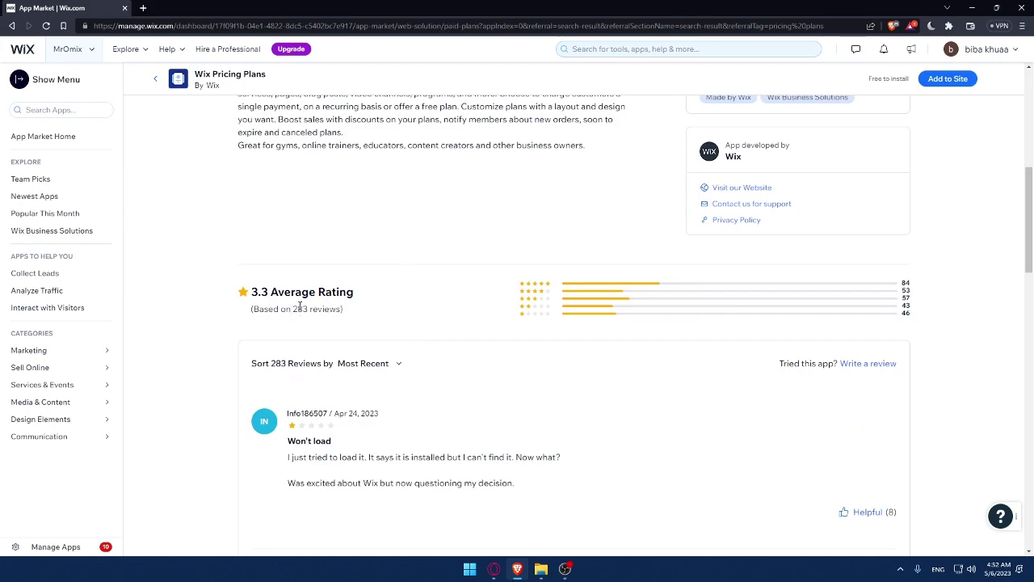
{"action": "scroll", "coordinate": [301, 307], "scroll_direction": "down", "scroll_amount": 12}
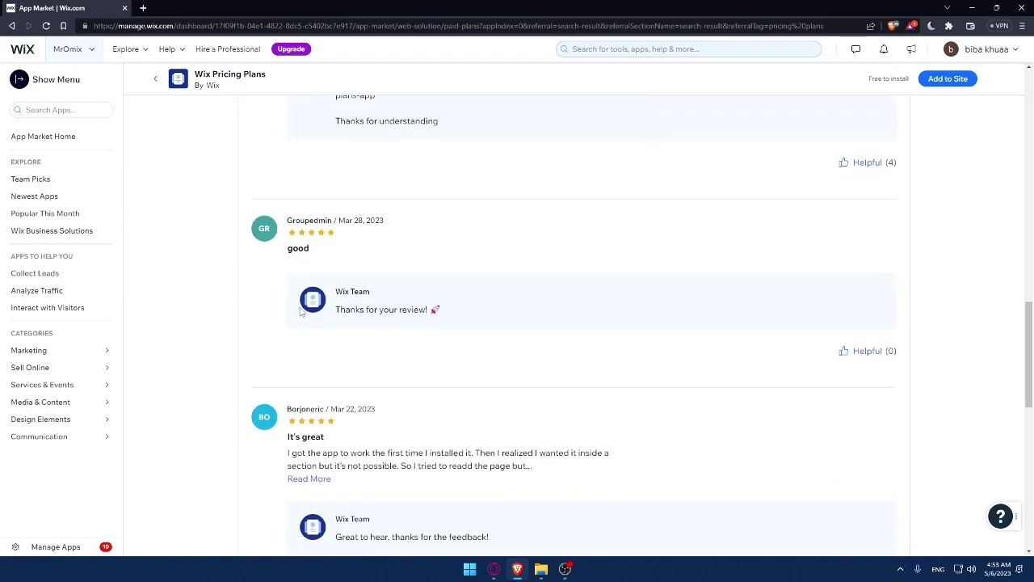
{"action": "scroll", "coordinate": [326, 270], "scroll_direction": "up", "scroll_amount": 4}
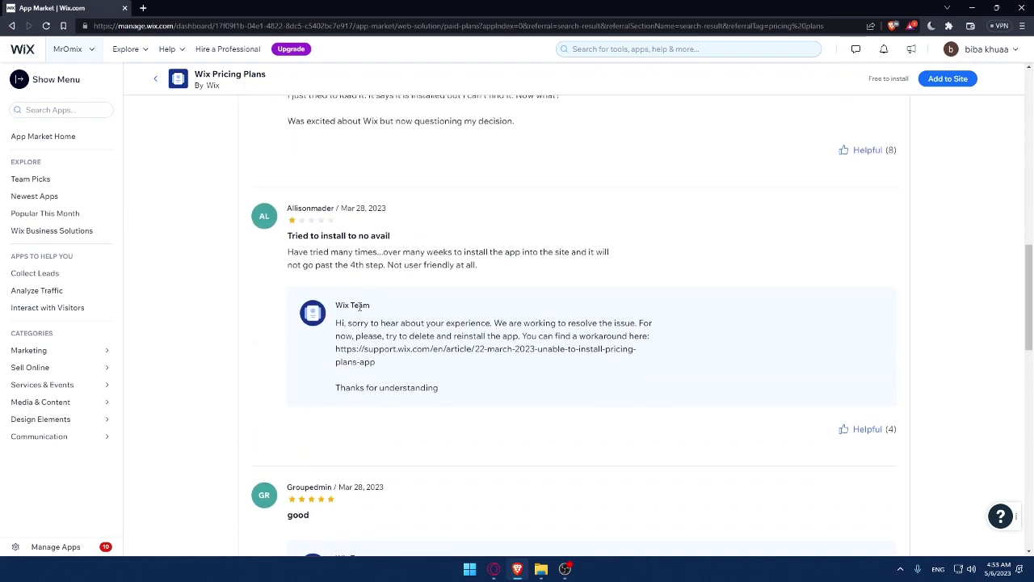
{"action": "scroll", "coordinate": [311, 267], "scroll_direction": "up", "scroll_amount": 2}
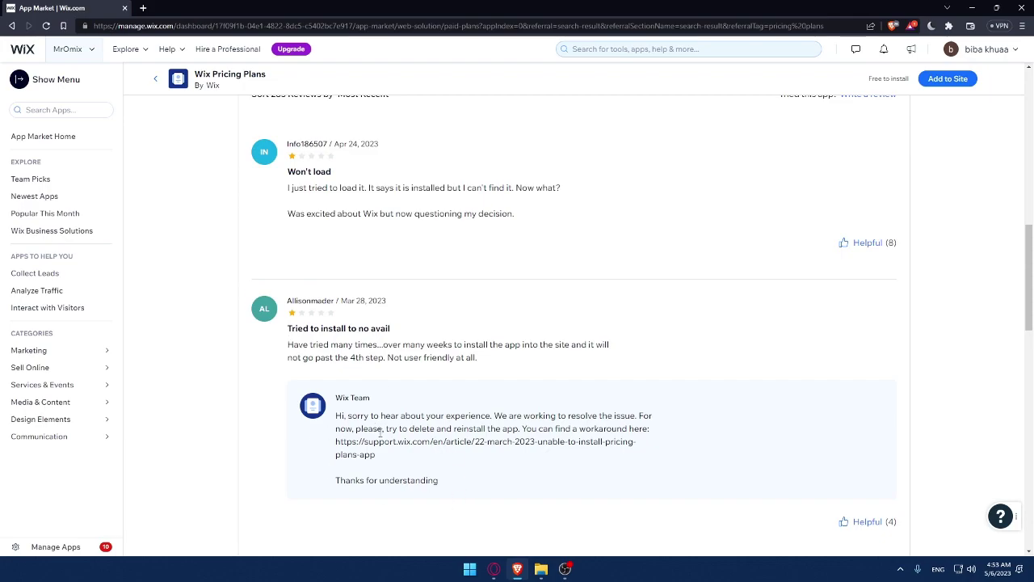
{"action": "scroll", "coordinate": [384, 440], "scroll_direction": "up", "scroll_amount": 1}
{"action": "scroll", "coordinate": [384, 439], "scroll_direction": "up", "scroll_amount": 4}
{"action": "scroll", "coordinate": [384, 439], "scroll_direction": "down", "scroll_amount": 5}
{"action": "scroll", "coordinate": [398, 275], "scroll_direction": "up", "scroll_amount": 2}
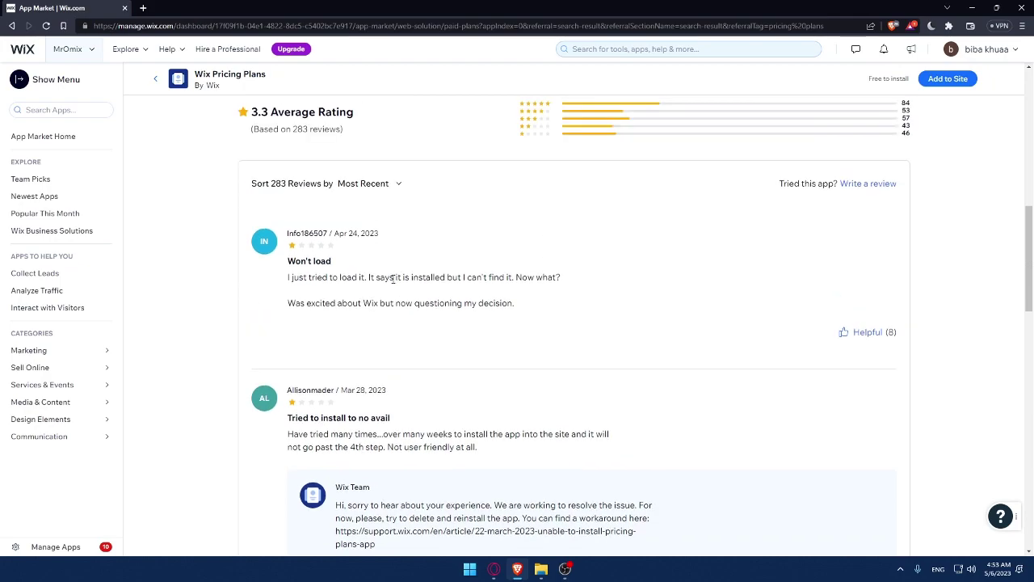
{"action": "scroll", "coordinate": [362, 344], "scroll_direction": "down", "scroll_amount": 4}
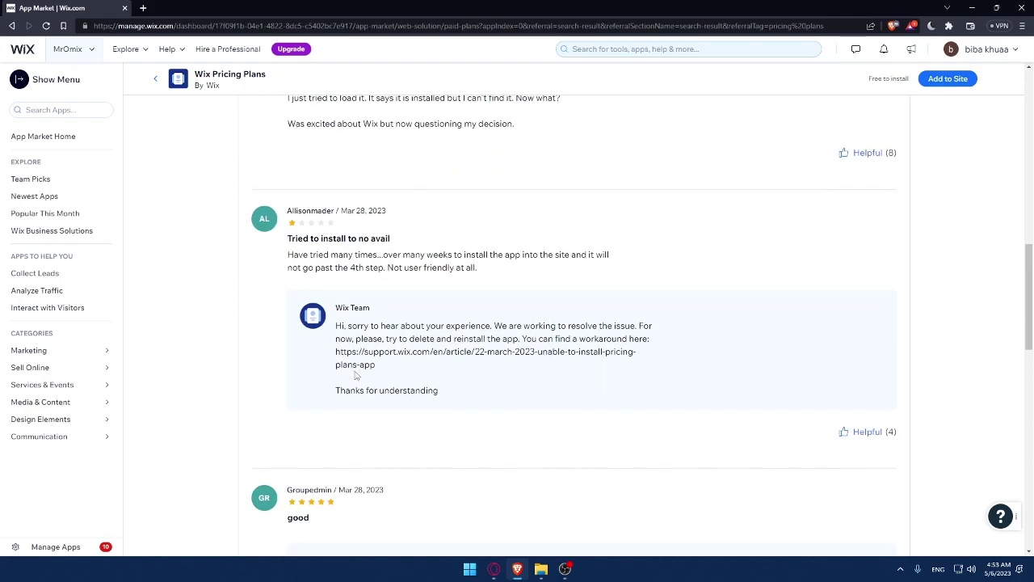
{"action": "scroll", "coordinate": [354, 376], "scroll_direction": "up", "scroll_amount": 15}
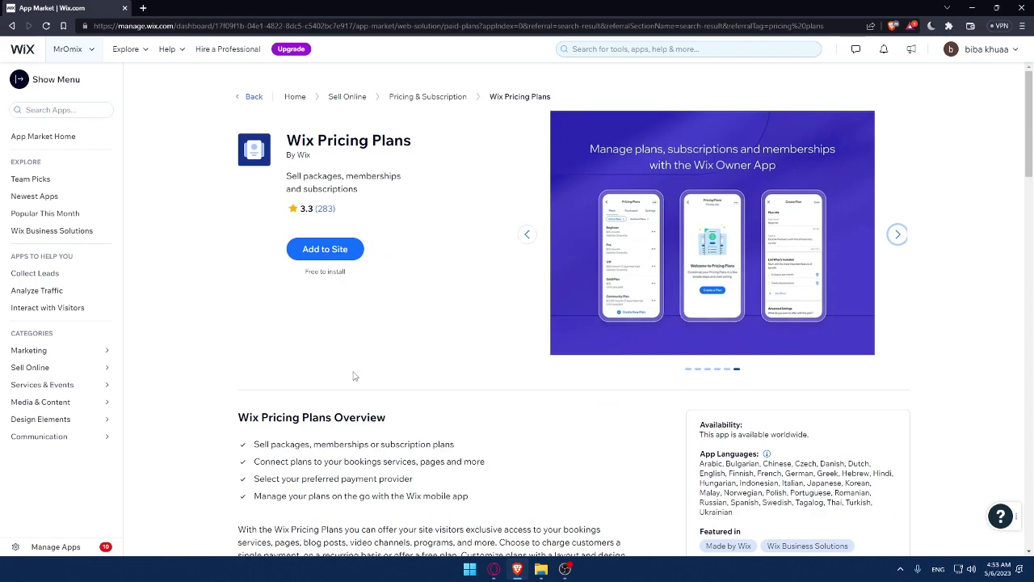
- Start installing Wix Pricing Plans on the site with Add to Site
{"action": "left_click", "coordinate": [334, 250]}
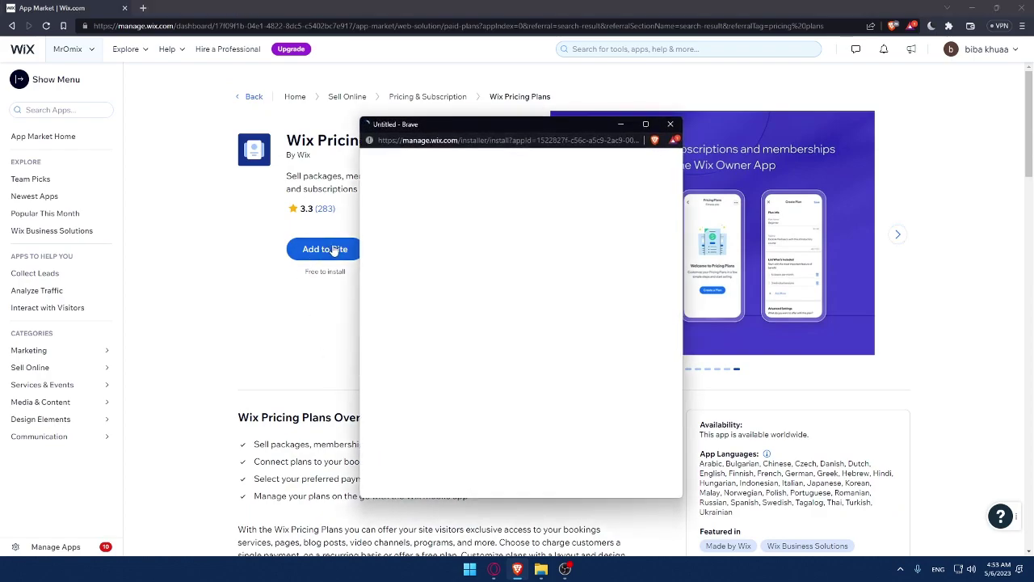